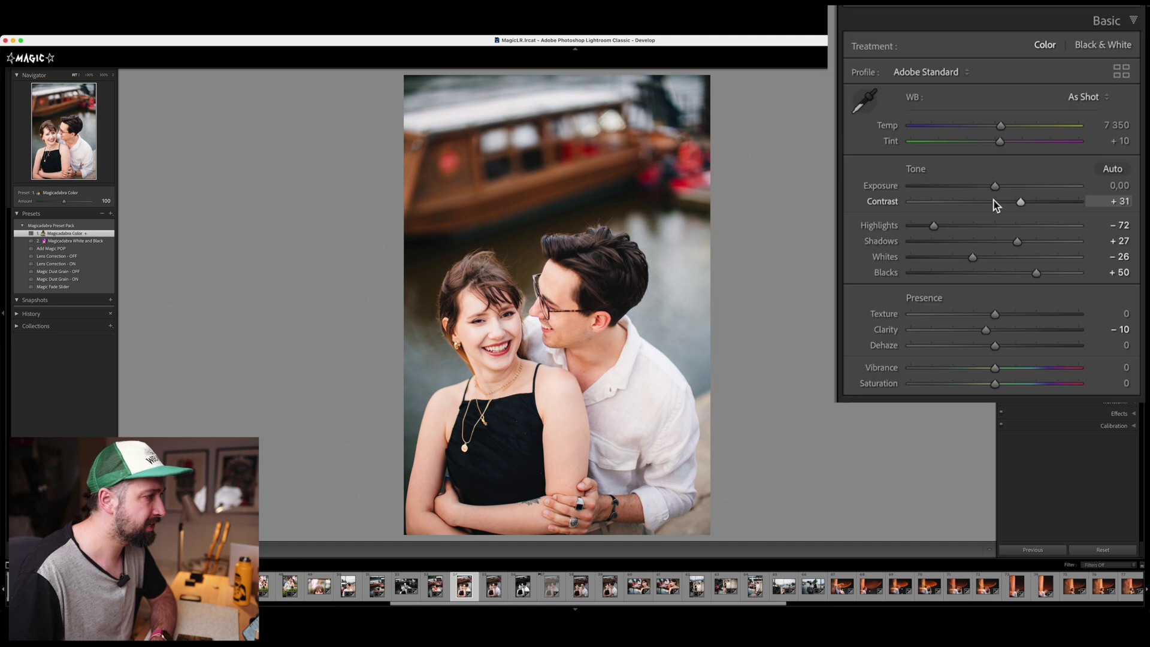
Create a Select Subject mask covering the couple in the photo
left_click(1093, 148)
left_click(1093, 147)
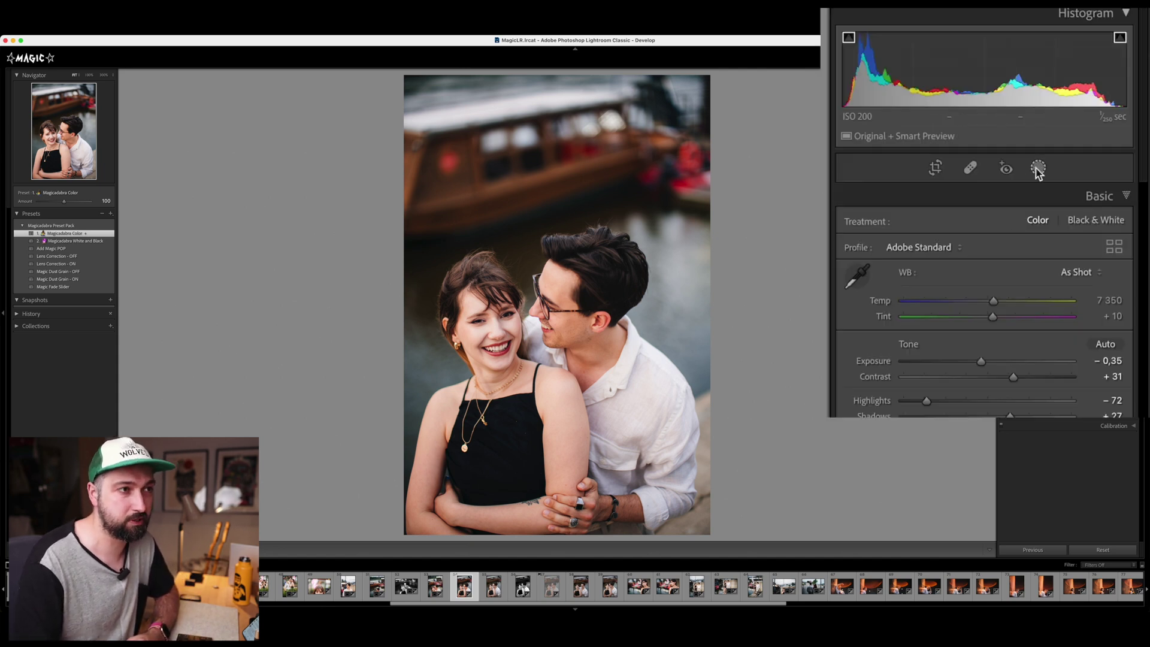
left_click(1093, 148)
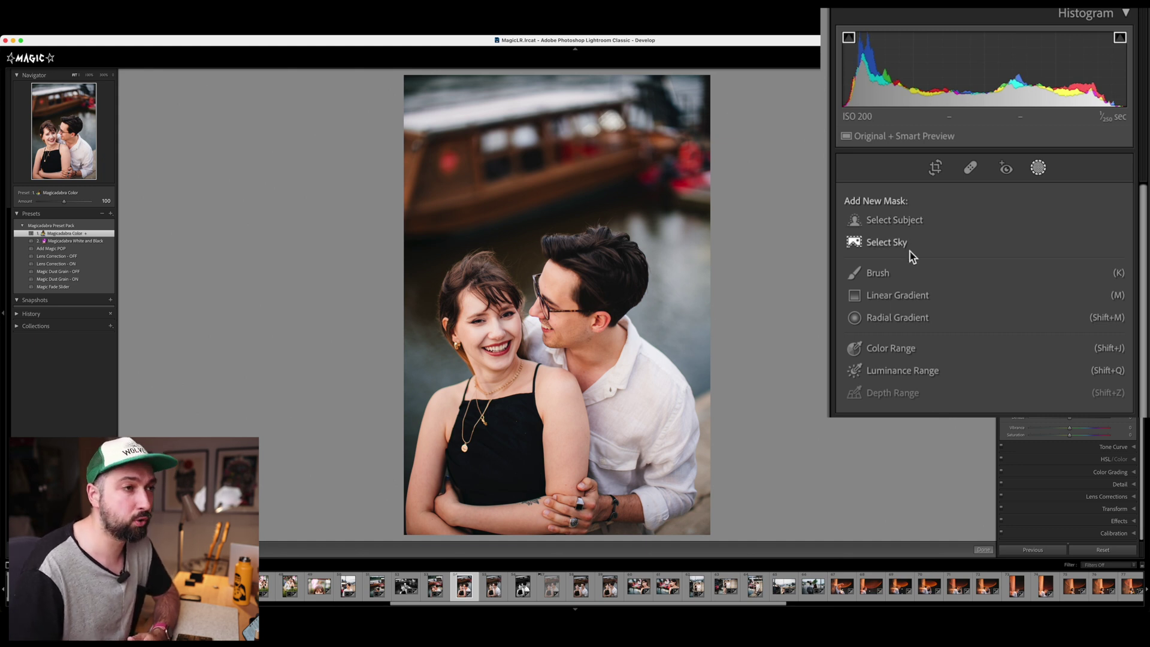
left_click(1018, 171)
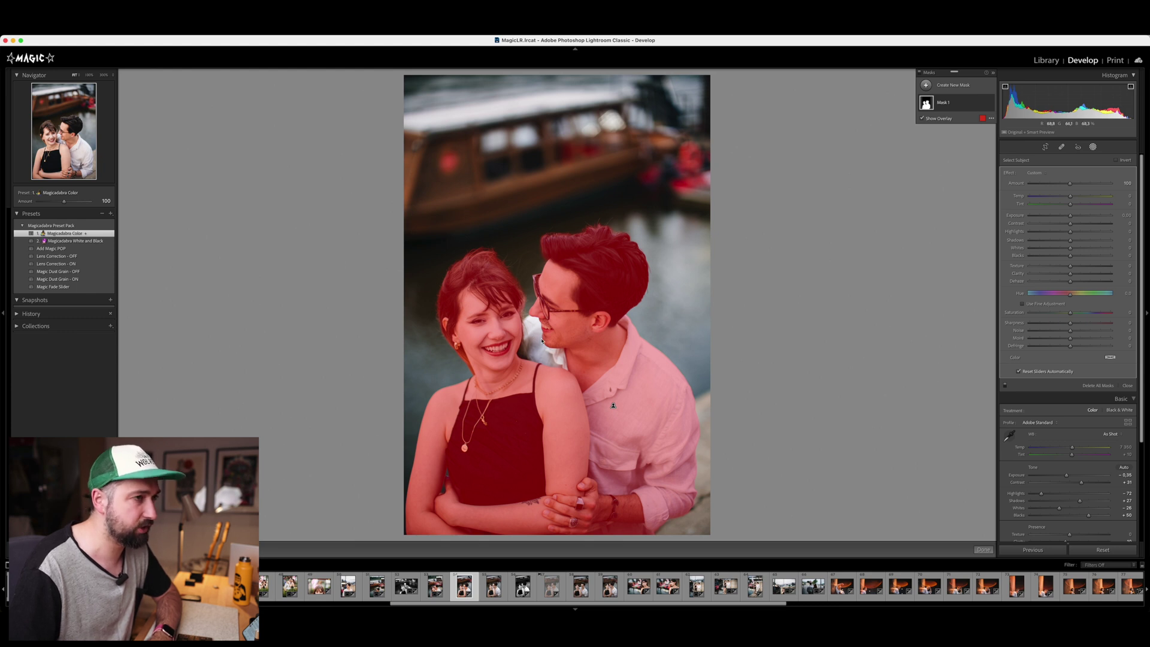
Add a Brush component to the couple's subject mask and invert Mask 1 so it targets the background
mouse_move(945, 105)
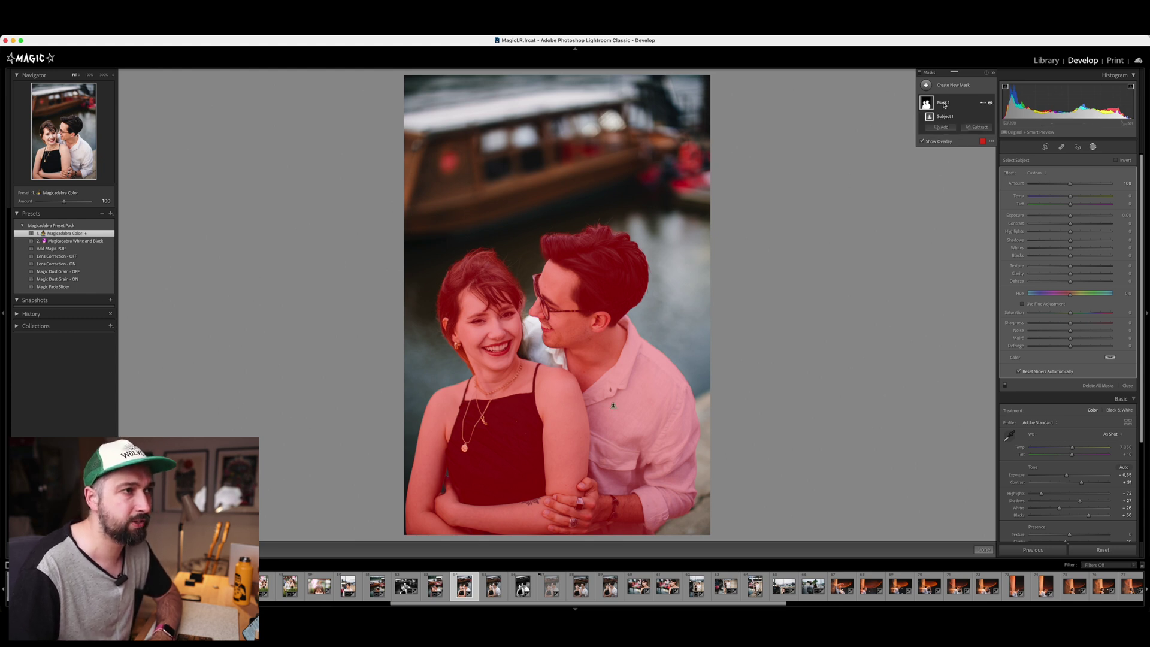
left_click(942, 127)
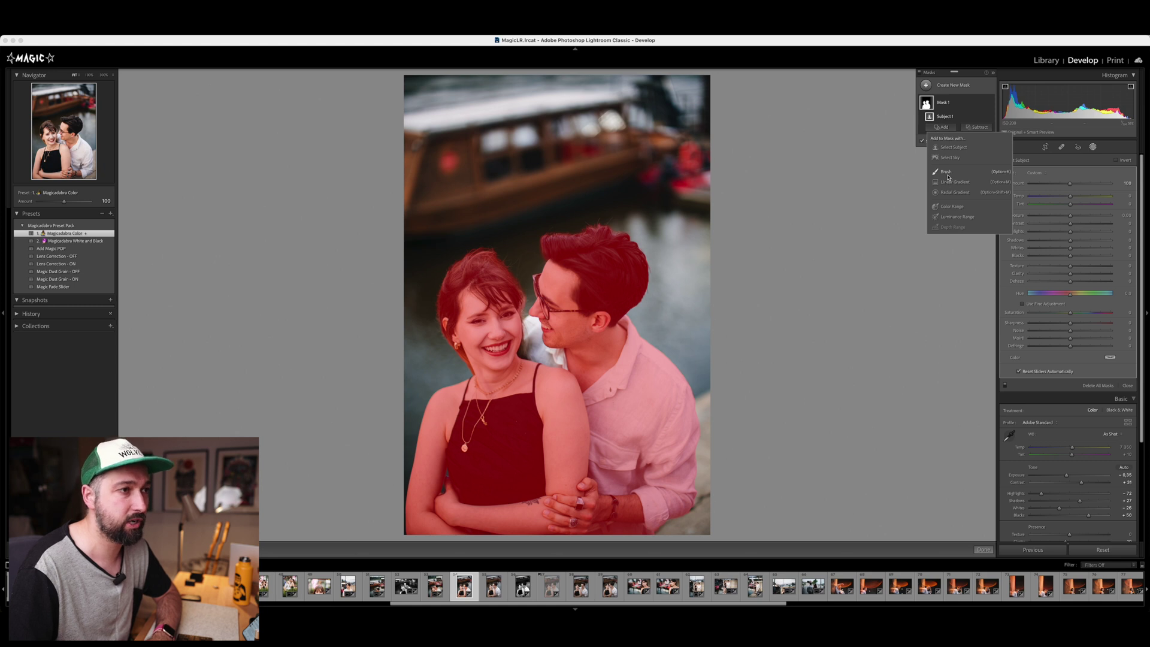
left_click(947, 173)
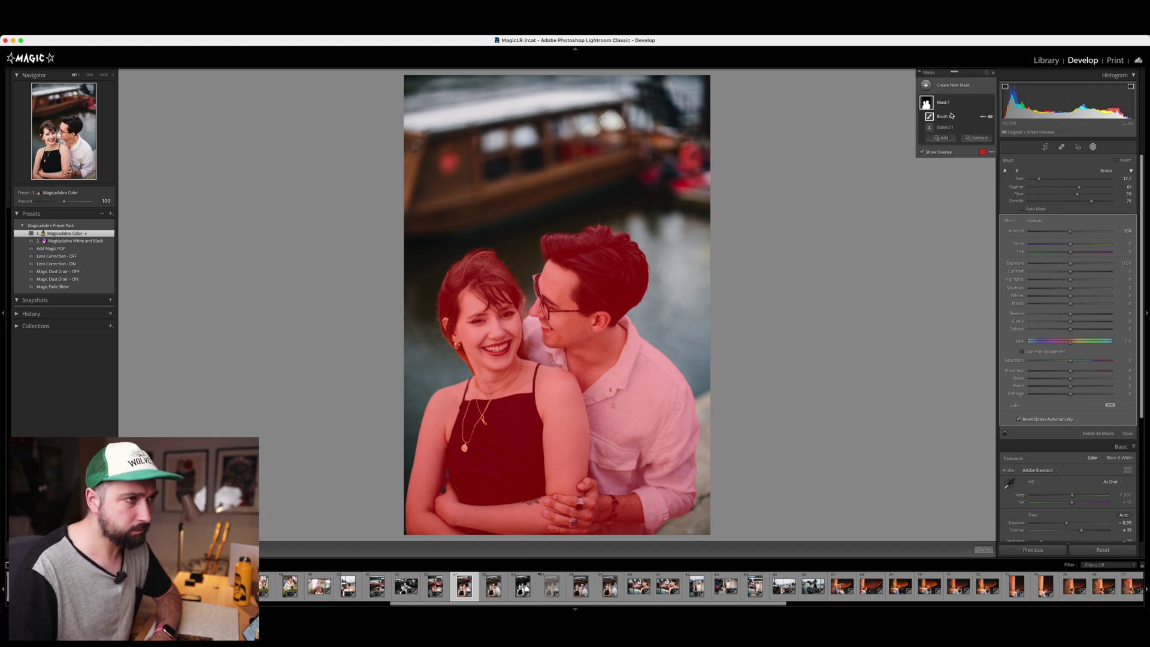
right_click(949, 105)
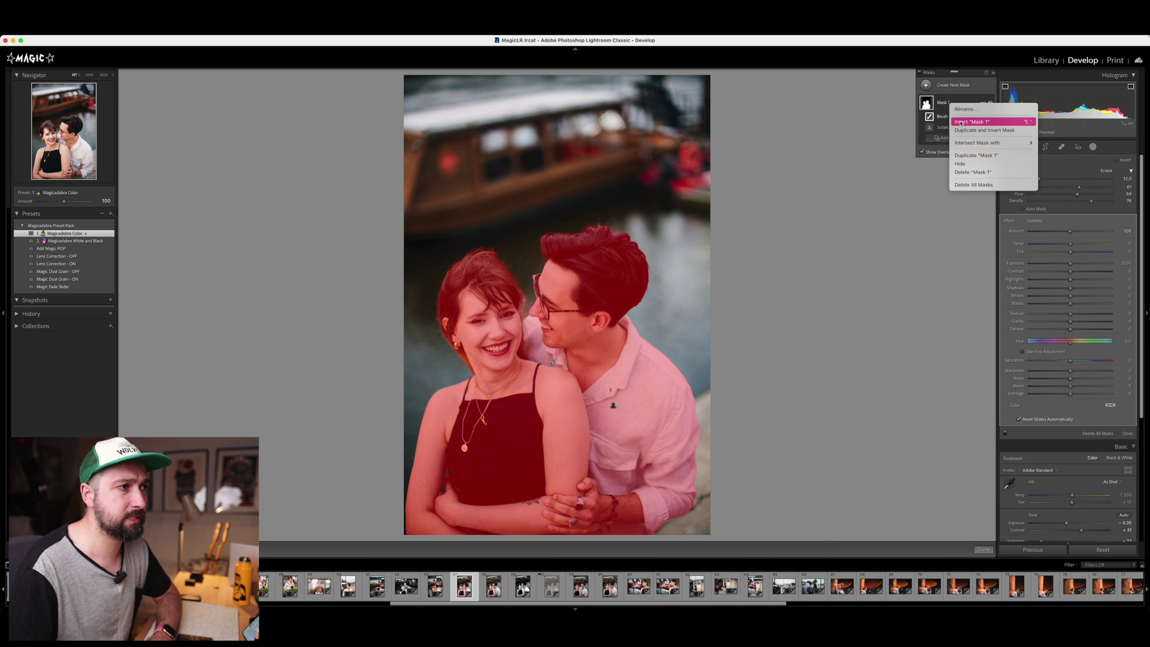
left_click(960, 122)
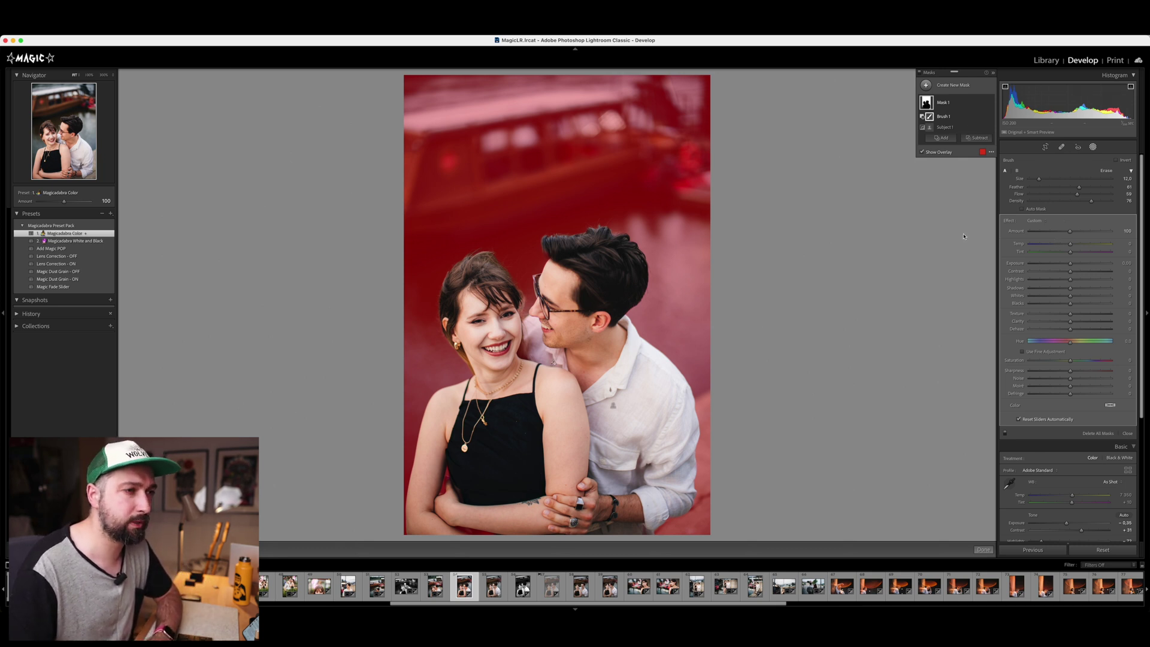
Try darkening the masked background by lowering its Exposure to about -1.28
left_click_drag(1071, 264, 1059, 266)
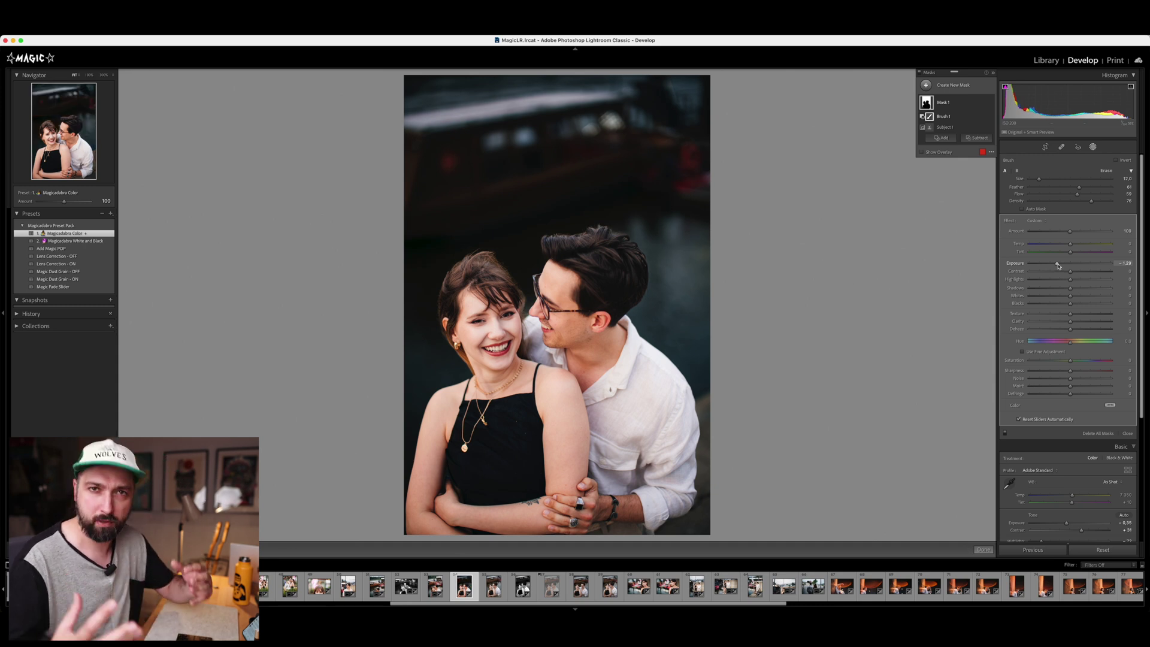
key("o")
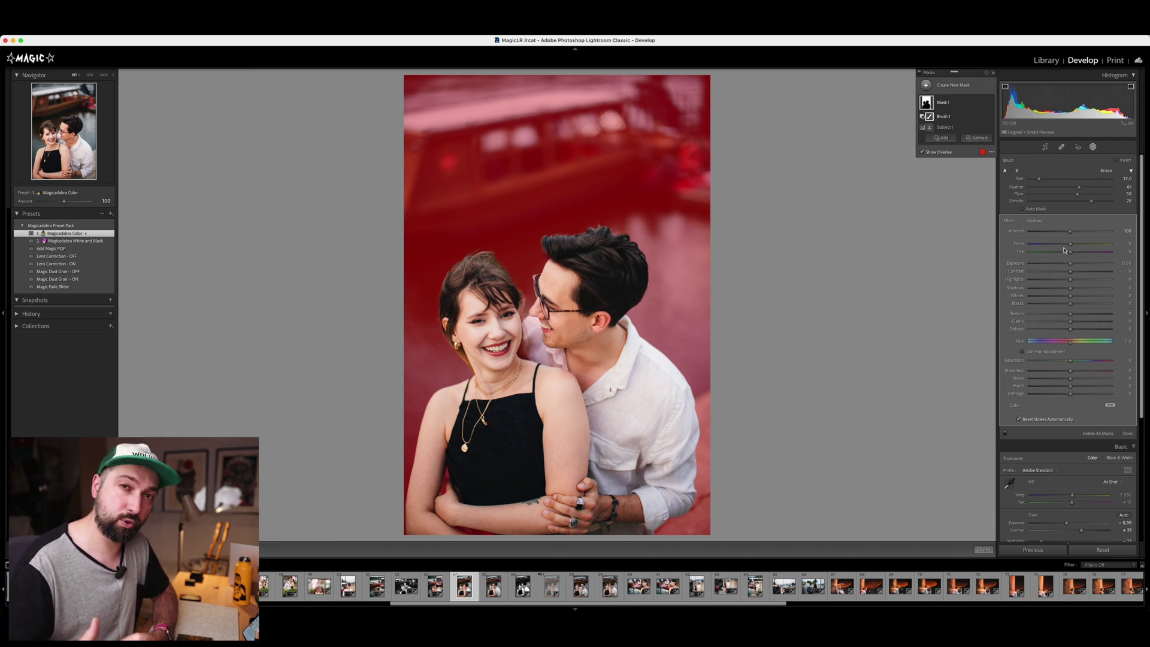
Cool the masked background by lowering the mask's Temp to about -27
left_click_drag(1072, 245, 1063, 248)
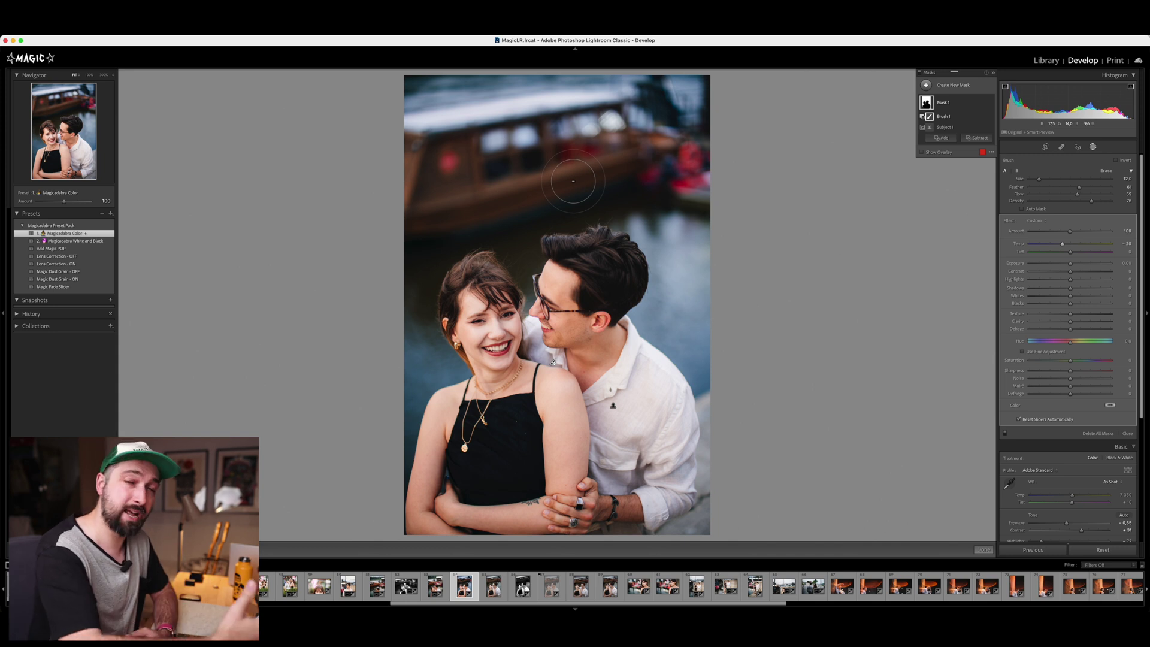
scroll(574, 180, "up", 2)
scroll(573, 180, "up", 1)
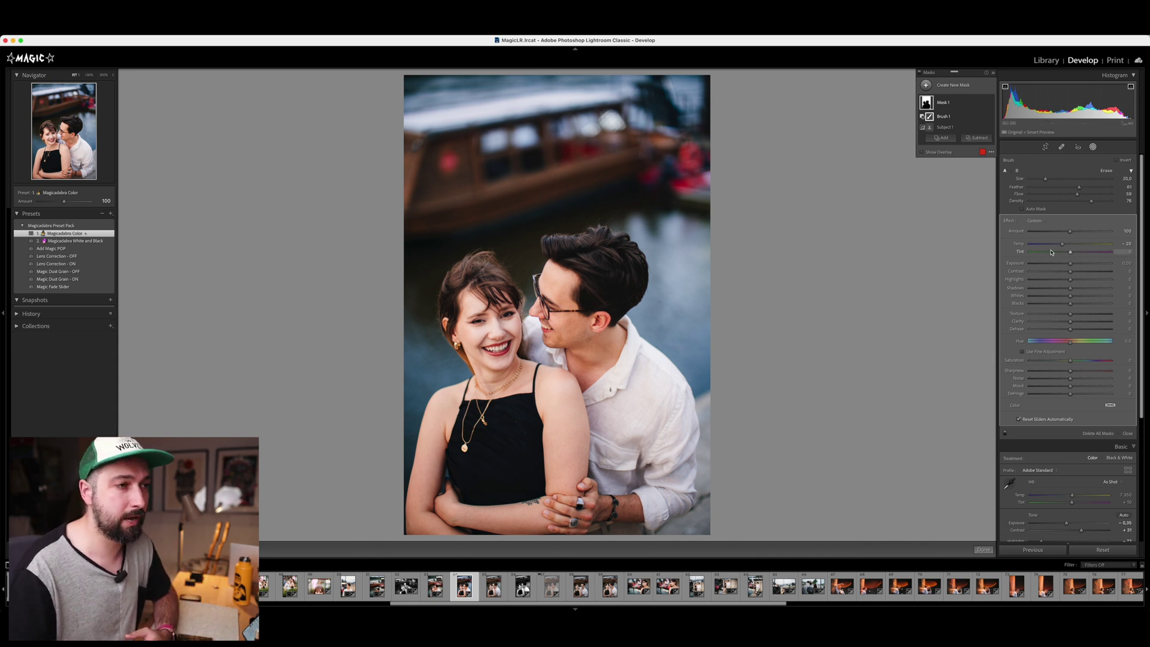
left_click_drag(1064, 245, 1059, 247)
Warm the whole photo by raising the Basic white balance Temp to about 8202
scroll(1059, 247, "down", 1)
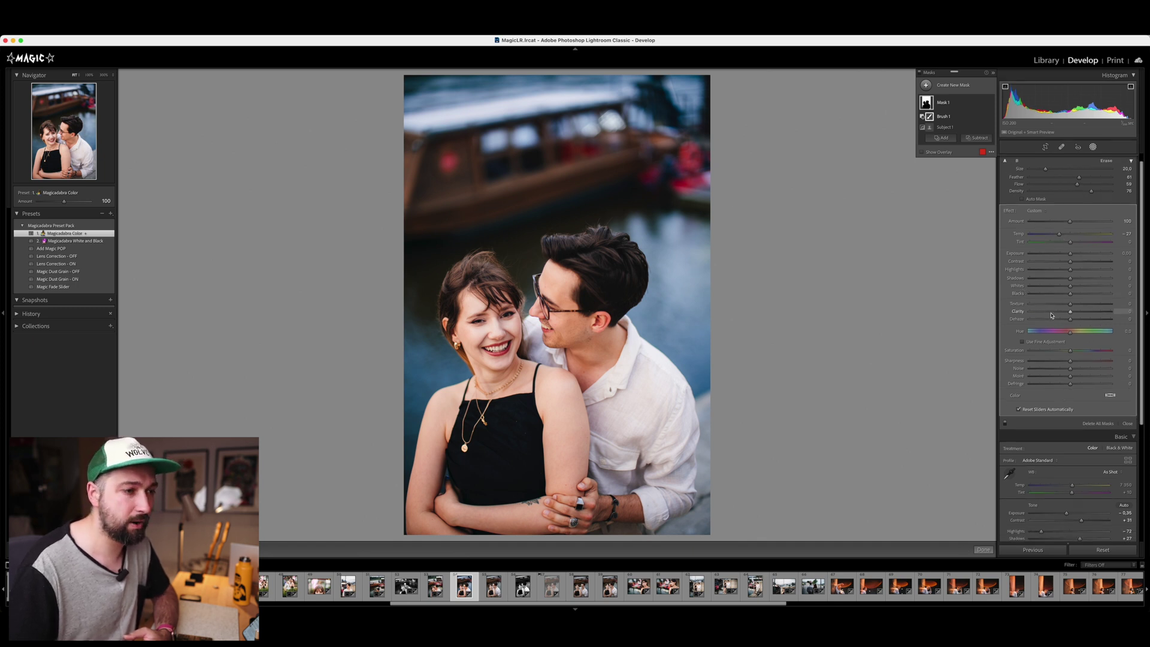
scroll(1092, 364, "down", 5)
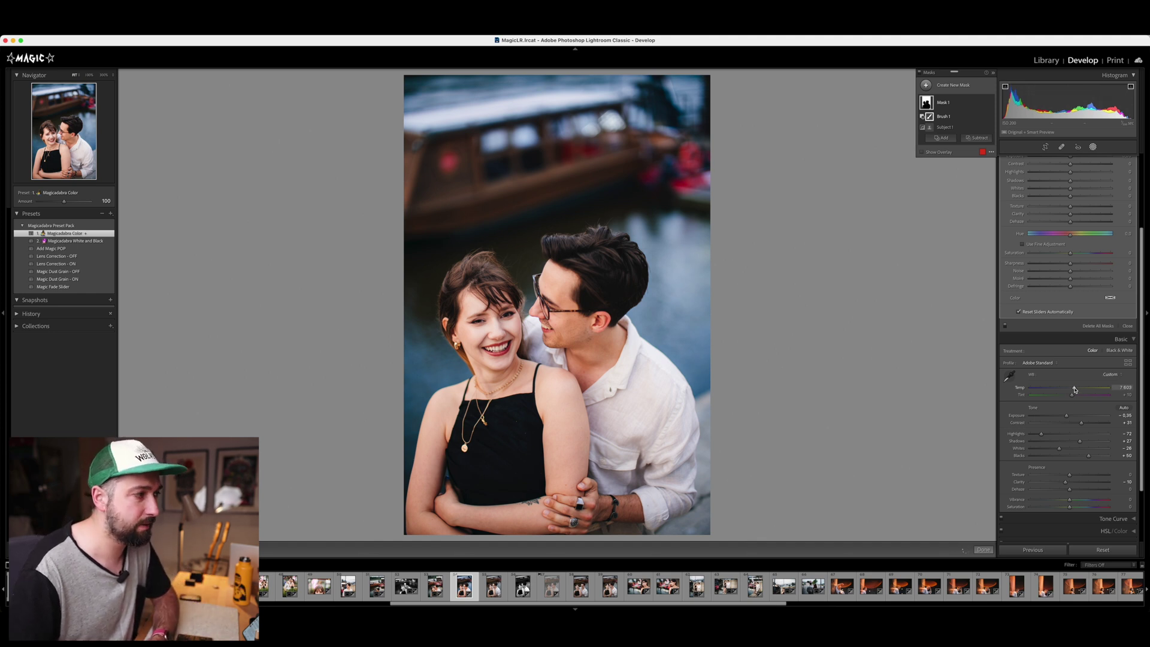
left_click_drag(1077, 389, 1078, 389)
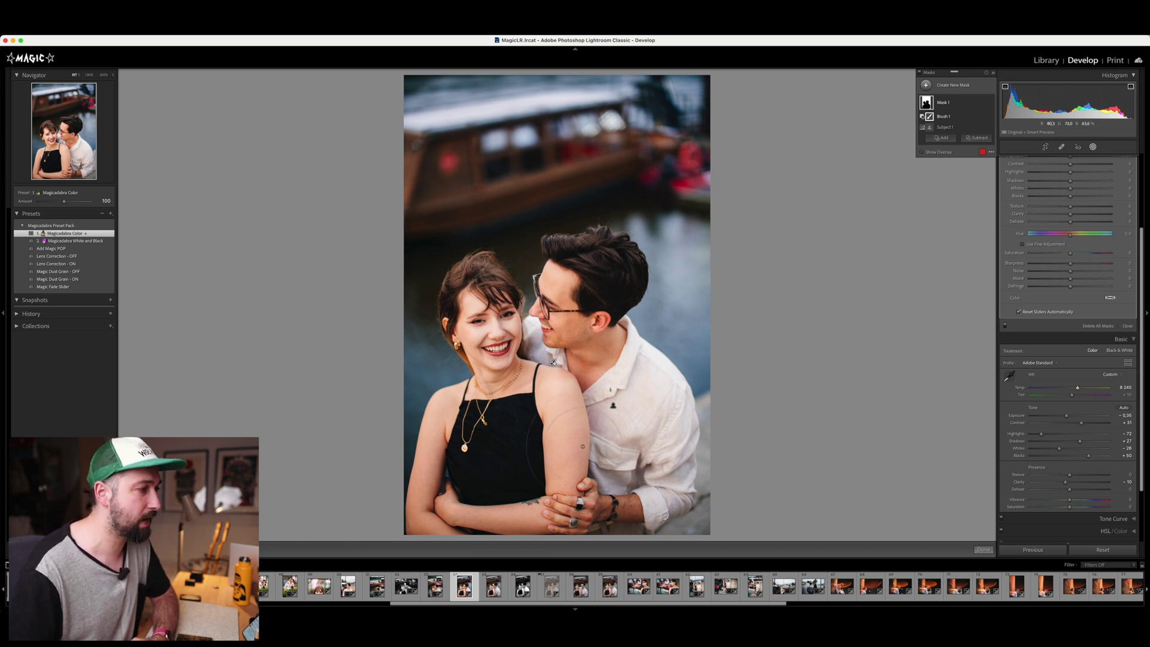
left_click_drag(1077, 388, 1078, 391)
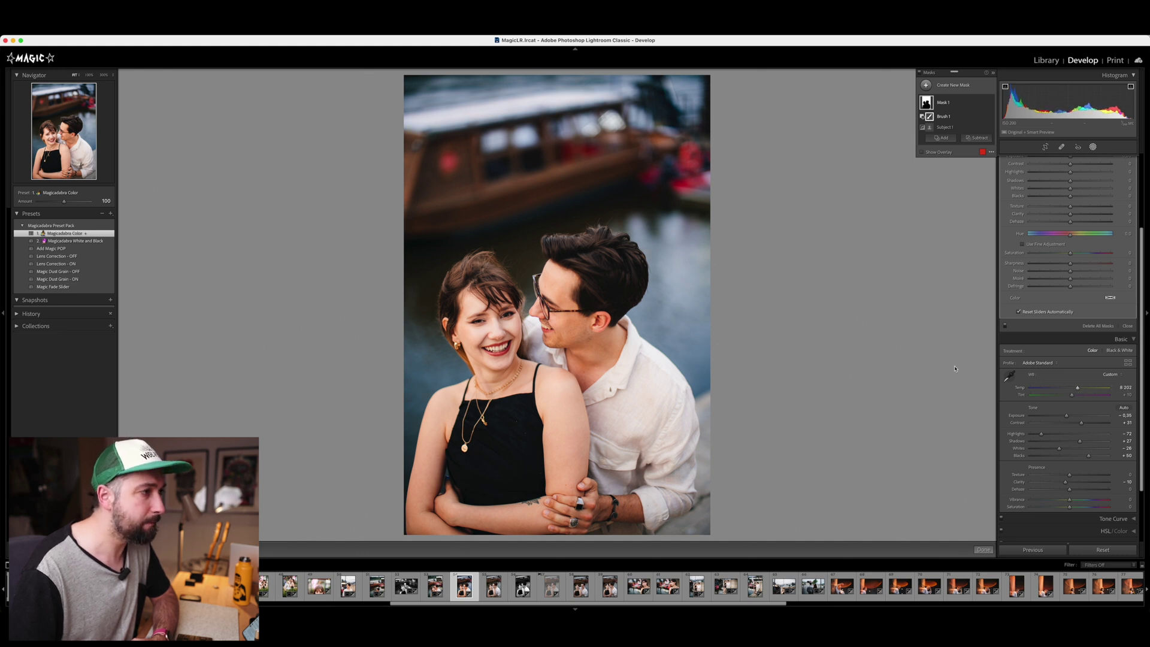
Refine the background mask's white balance to a Temp of about -30 and a Tint of about -11
scroll(1047, 249, "up", 2)
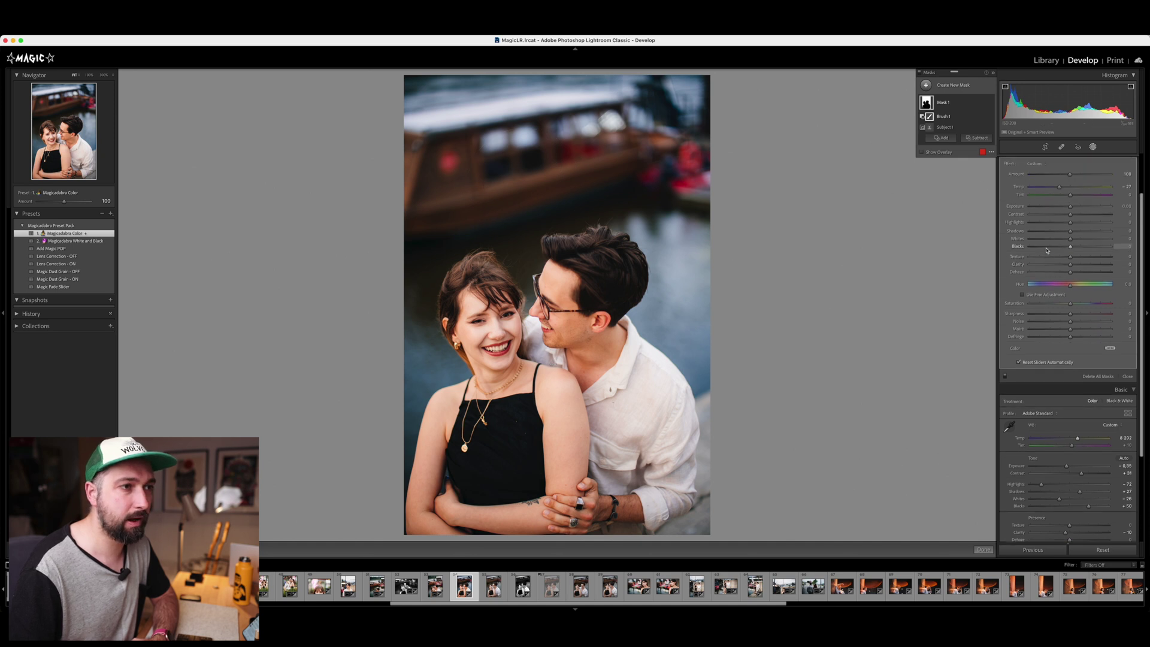
scroll(1047, 249, "up", 3)
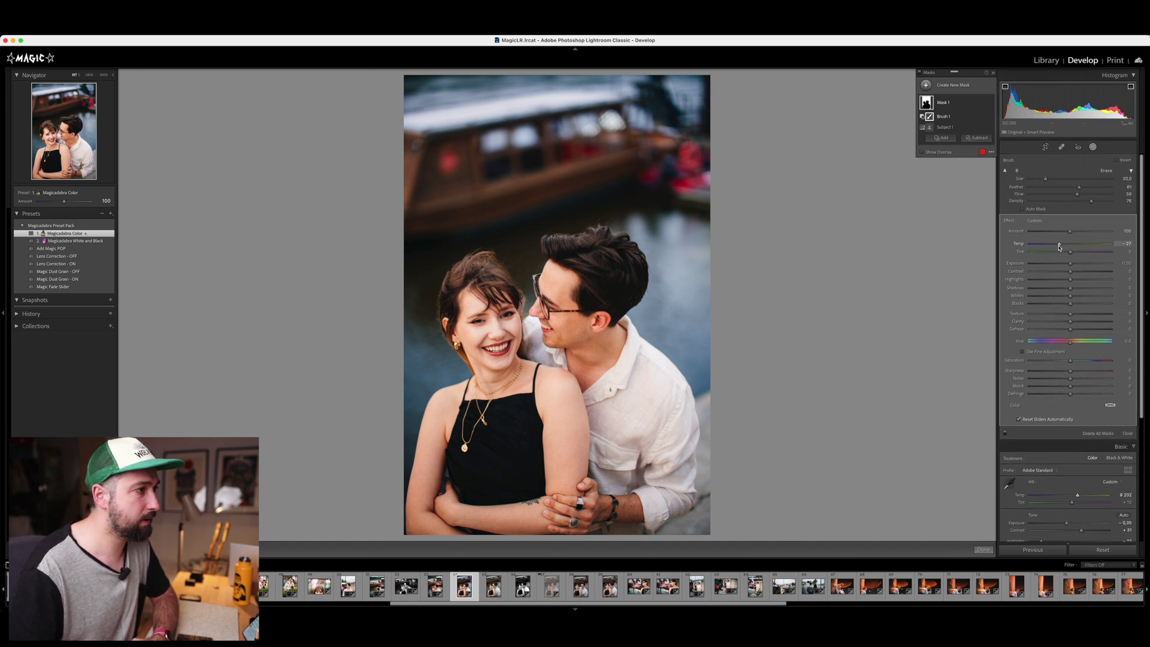
left_click_drag(1059, 245, 1058, 247)
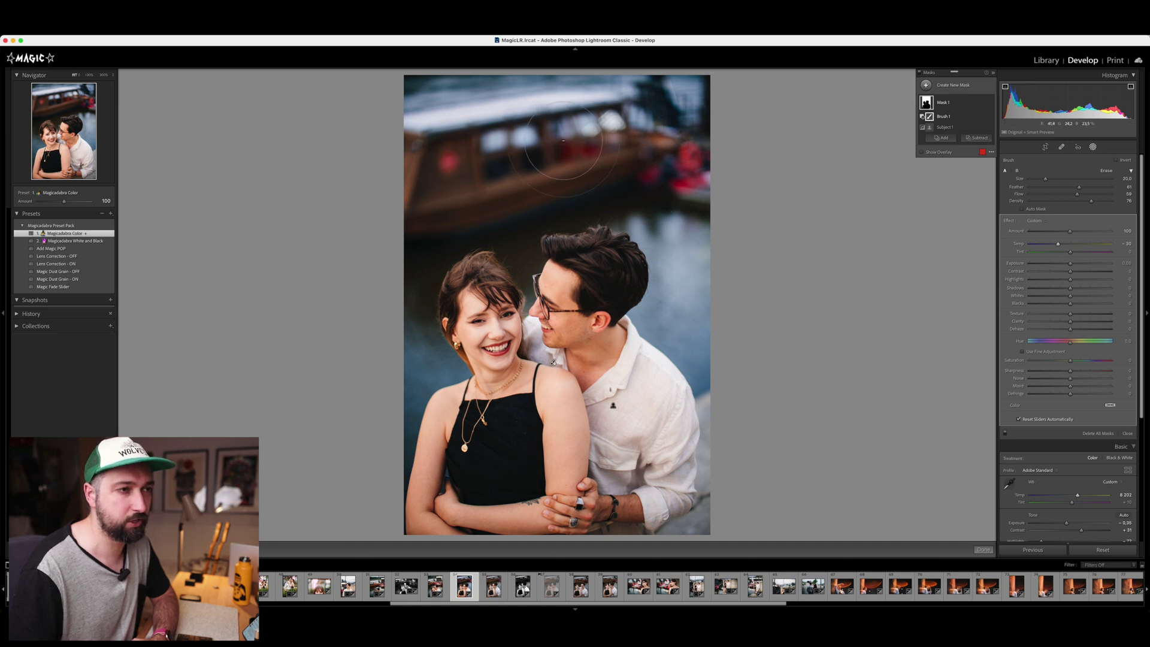
left_click_drag(1072, 254, 1067, 257)
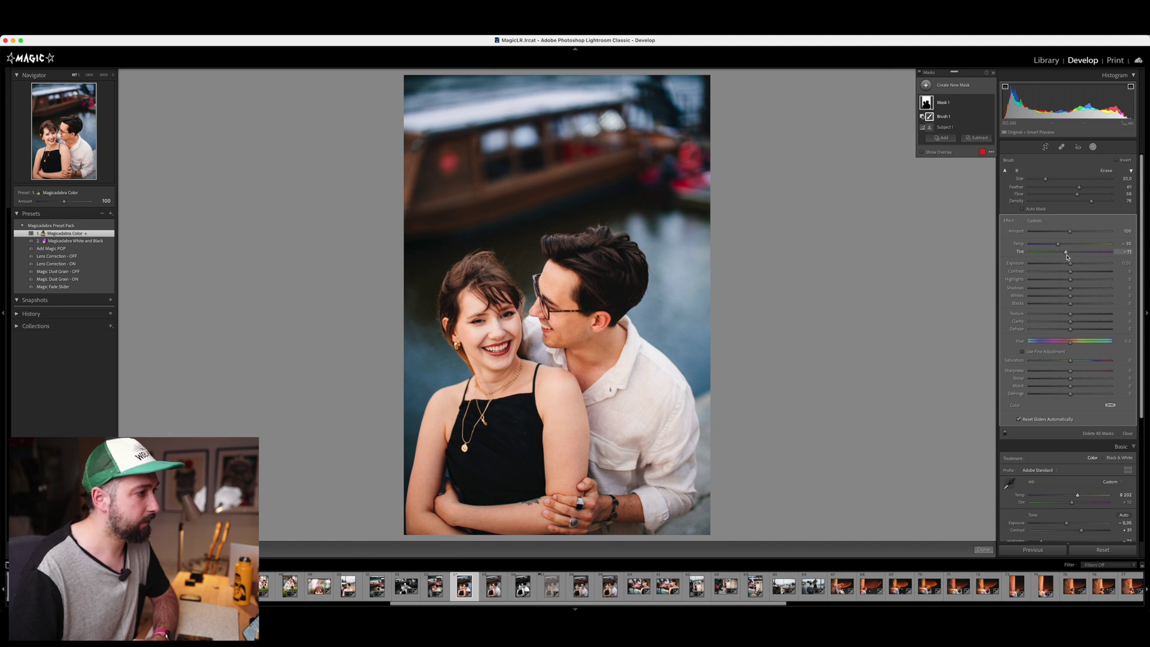
Compare the photo with the masking adjustments switched off and on to examine the background color separation
scroll(1067, 257, "down", 1)
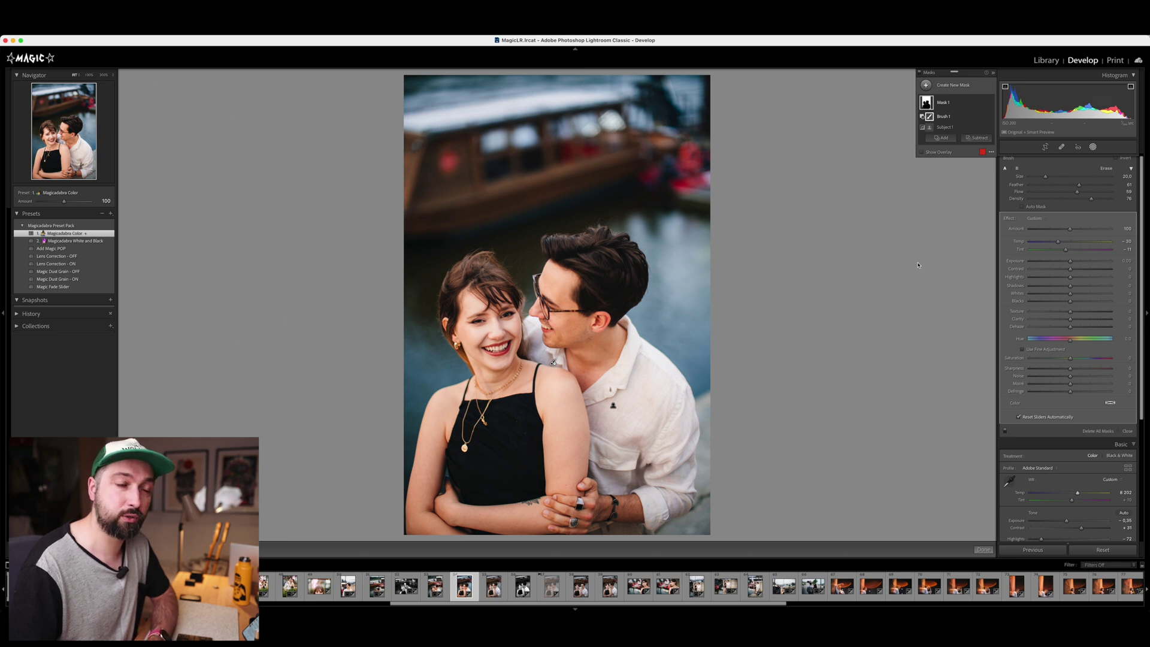
left_click(1005, 431)
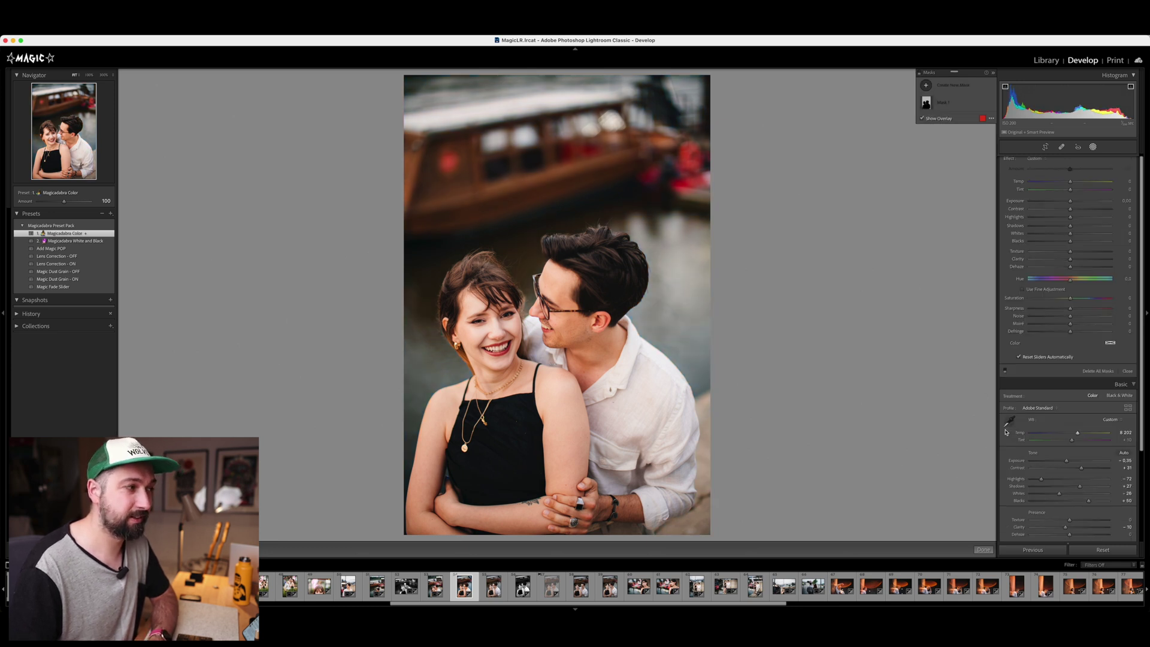
left_click(1005, 372)
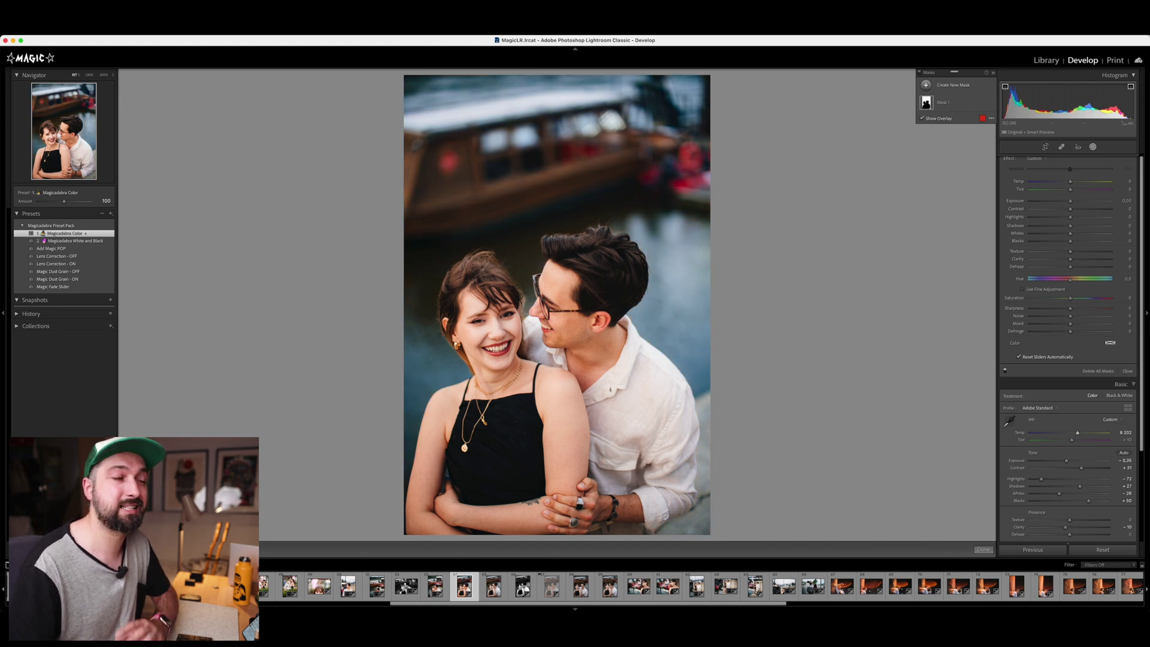
left_click(1005, 372)
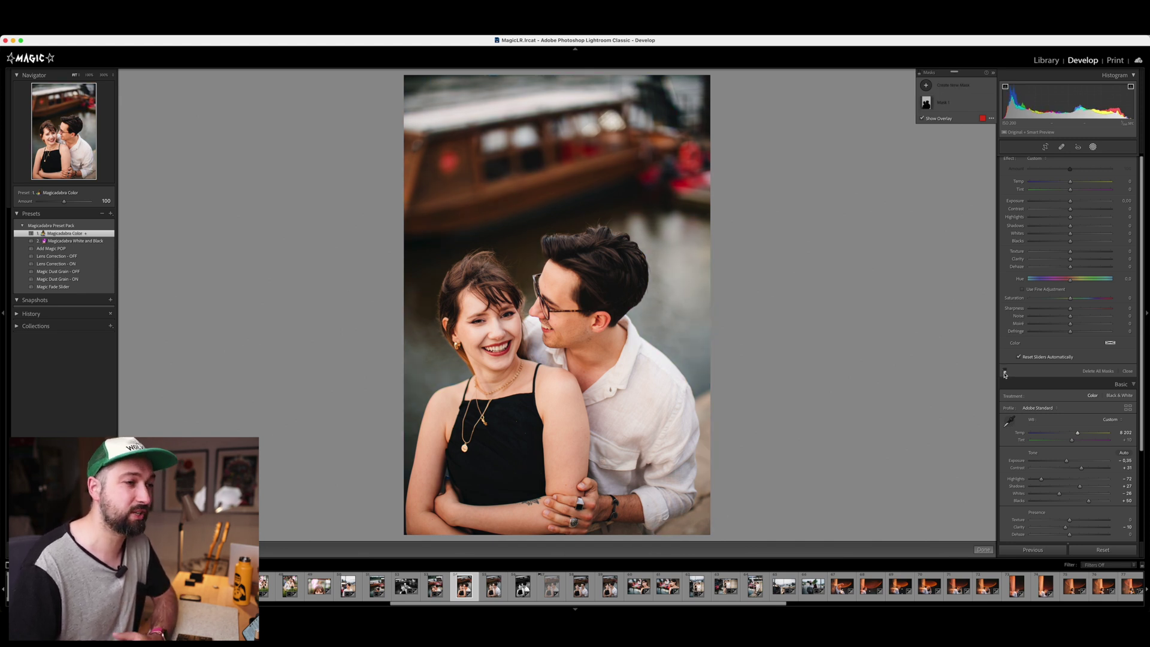
left_click(1005, 372)
left_click(1005, 372)
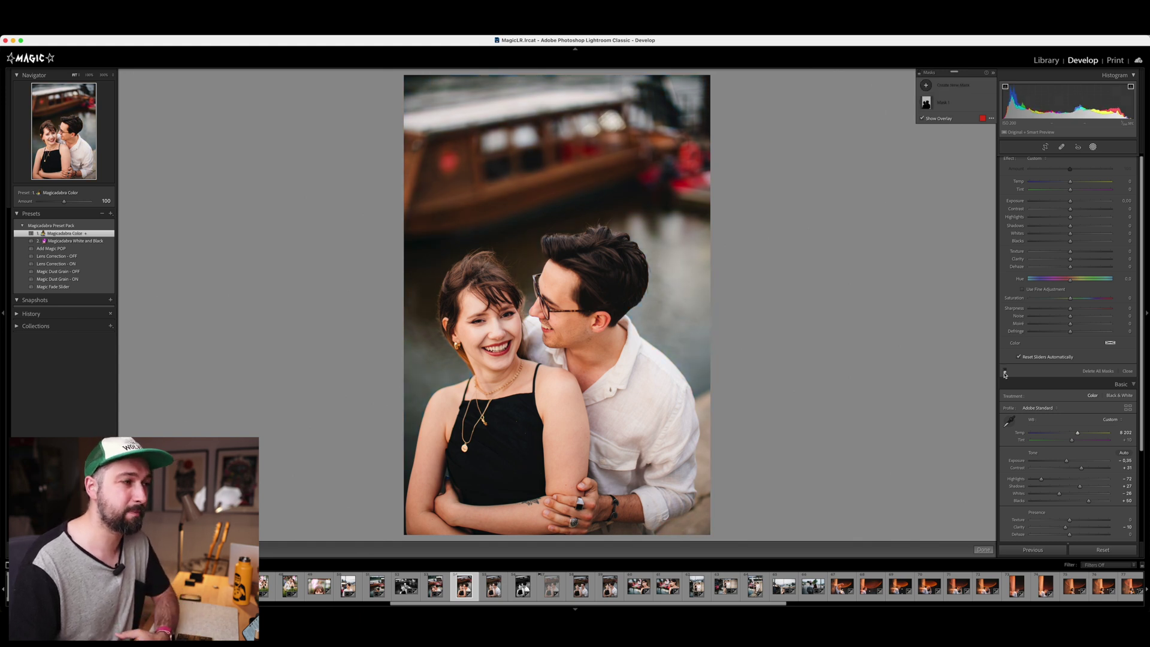
left_click(1005, 373)
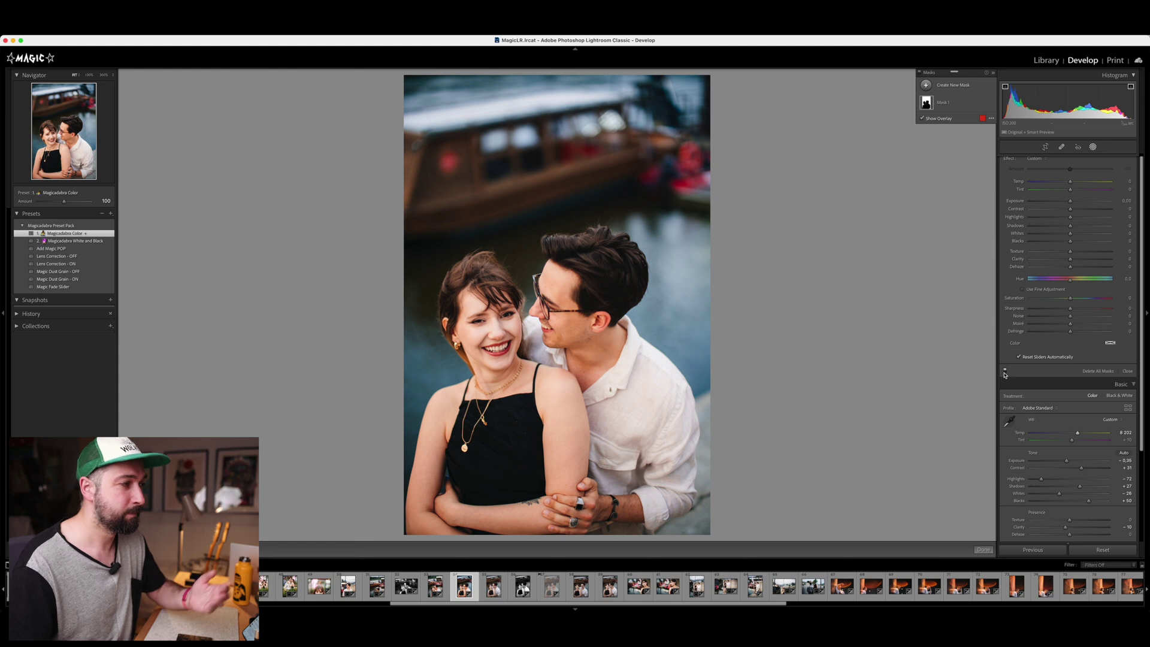
left_click(1005, 372)
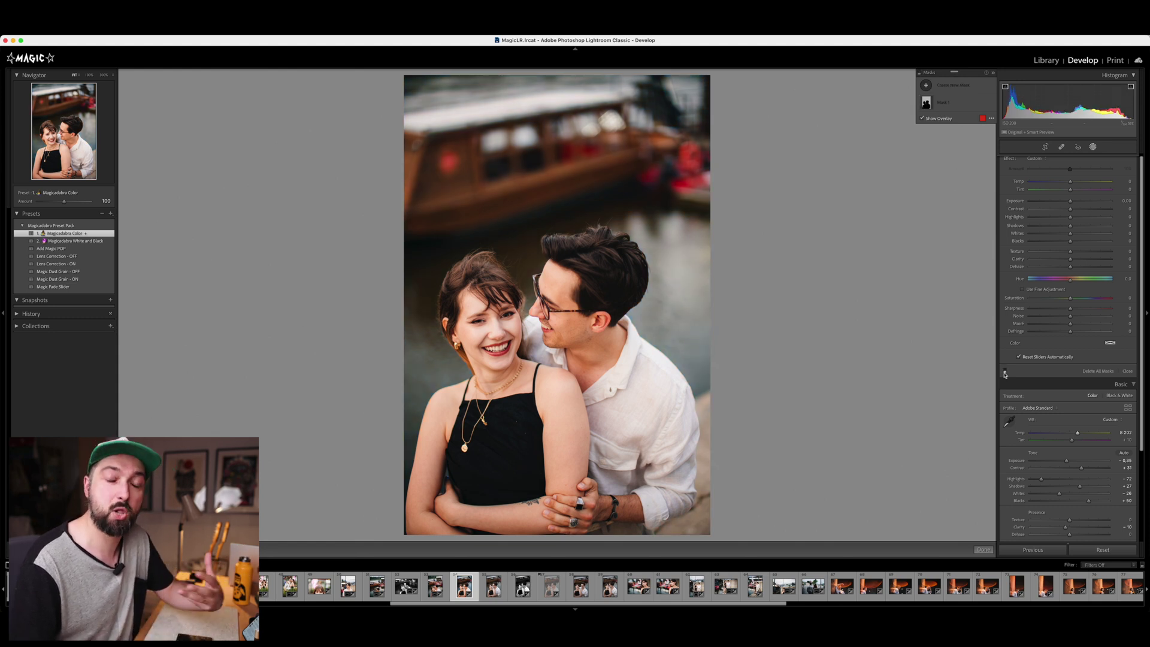
left_click(1005, 372)
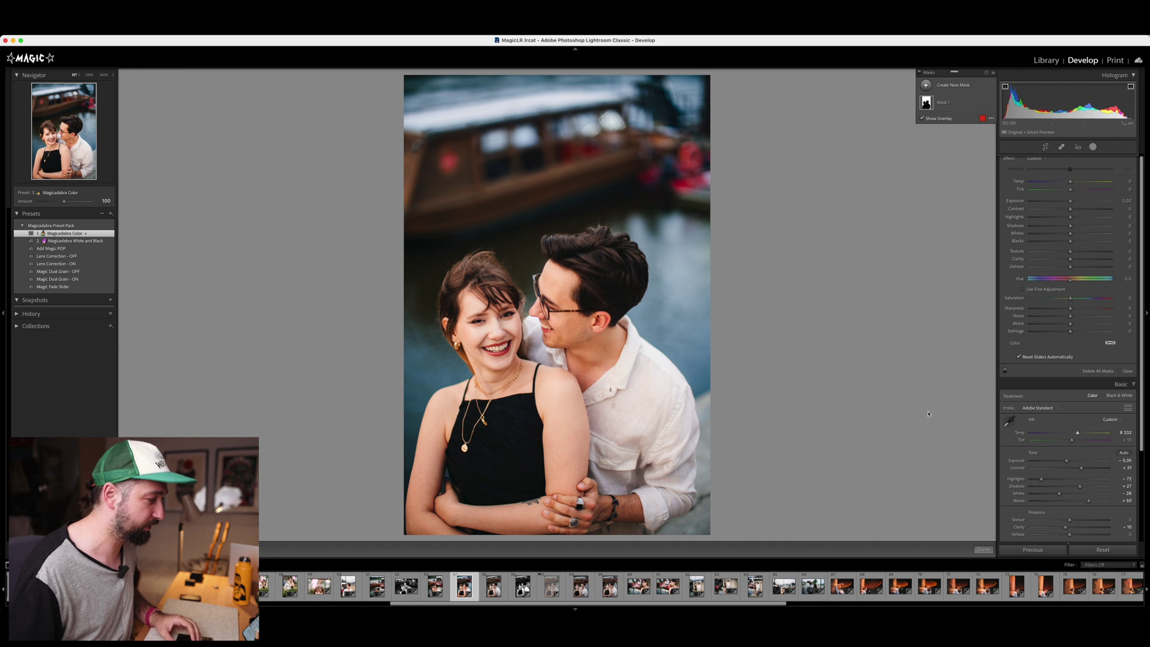
Browse the neighbouring waterside photos to find shots similar to the edited one, and return to the edited photo
key("Right")
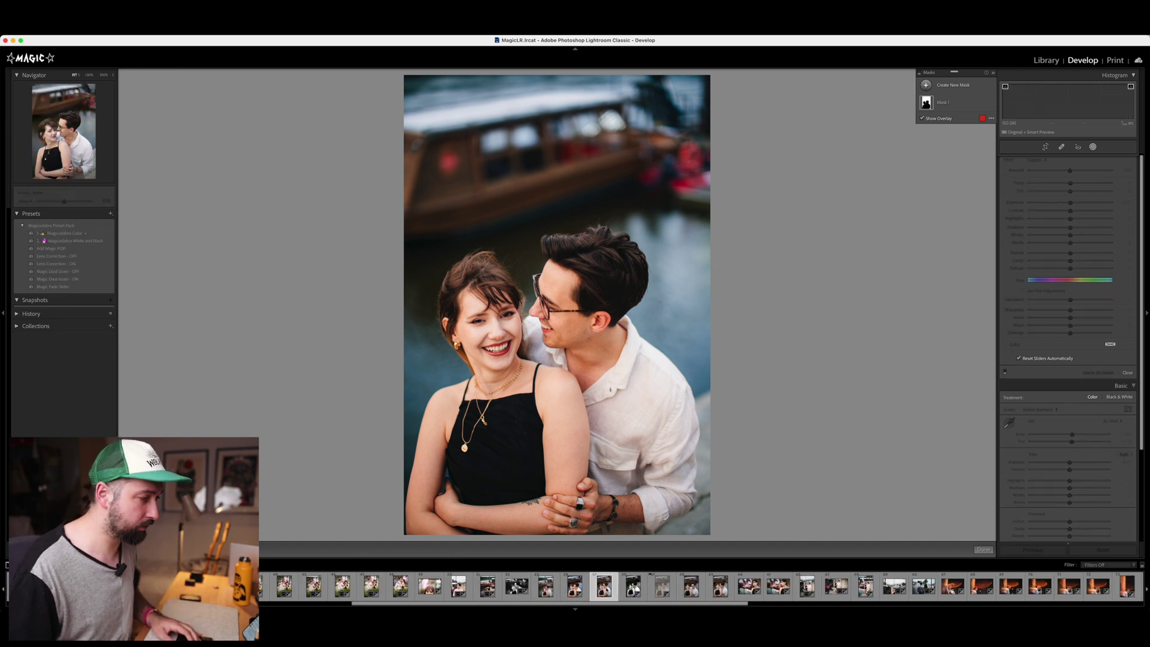
left_click(691, 587)
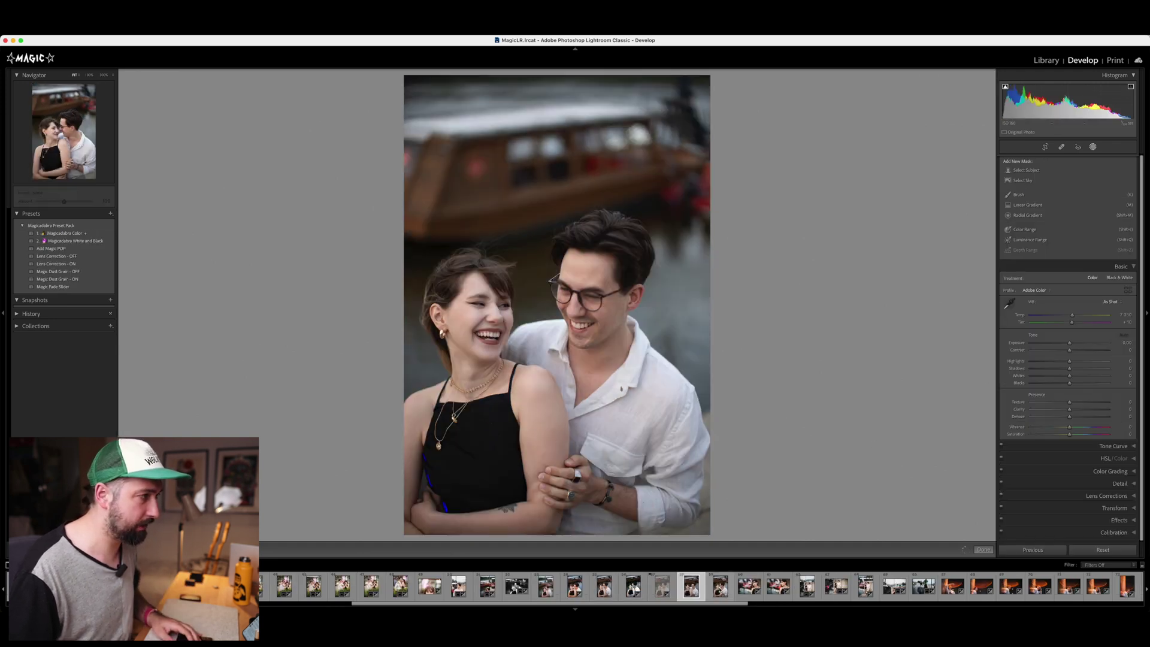
key("Right")
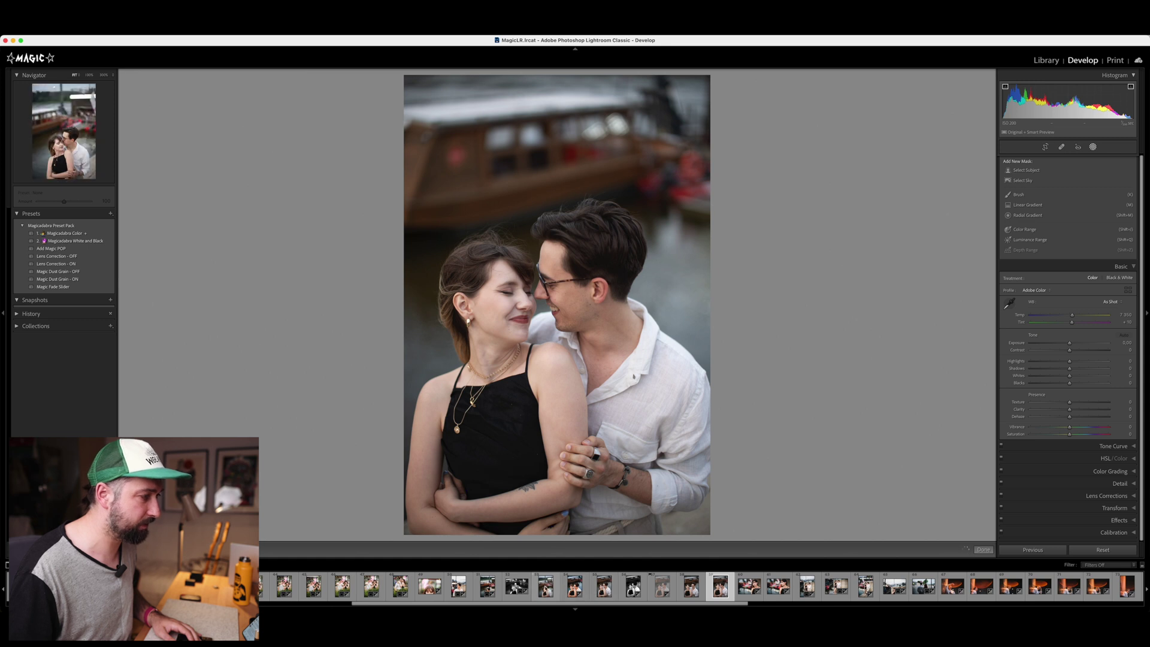
left_click(546, 587)
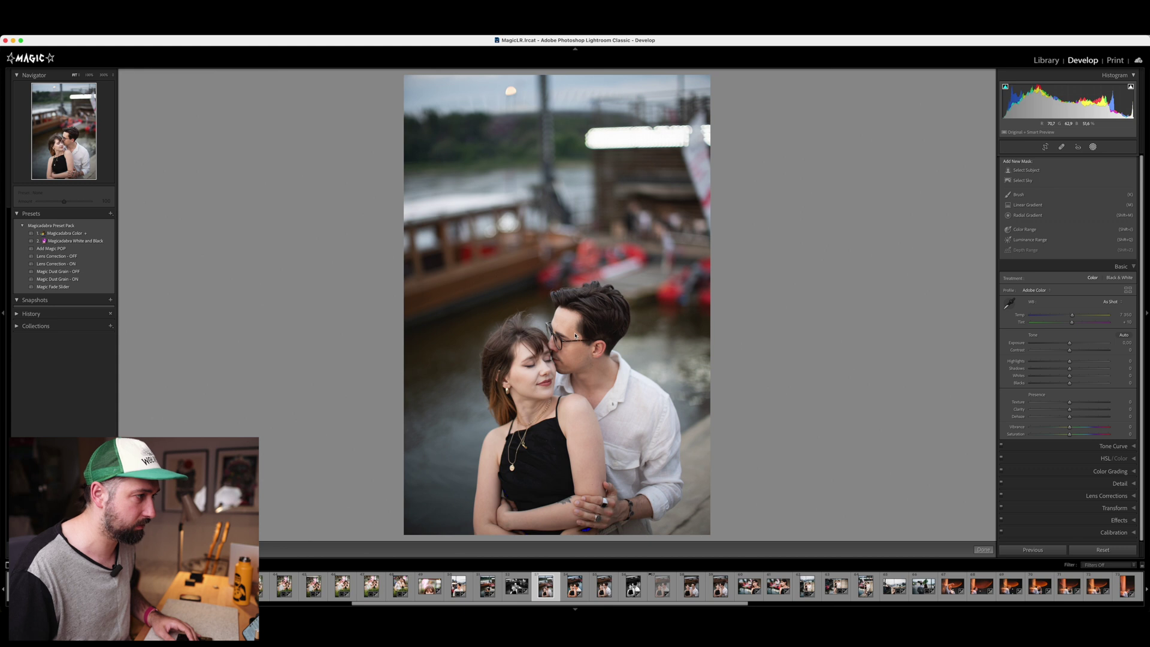
key("Right")
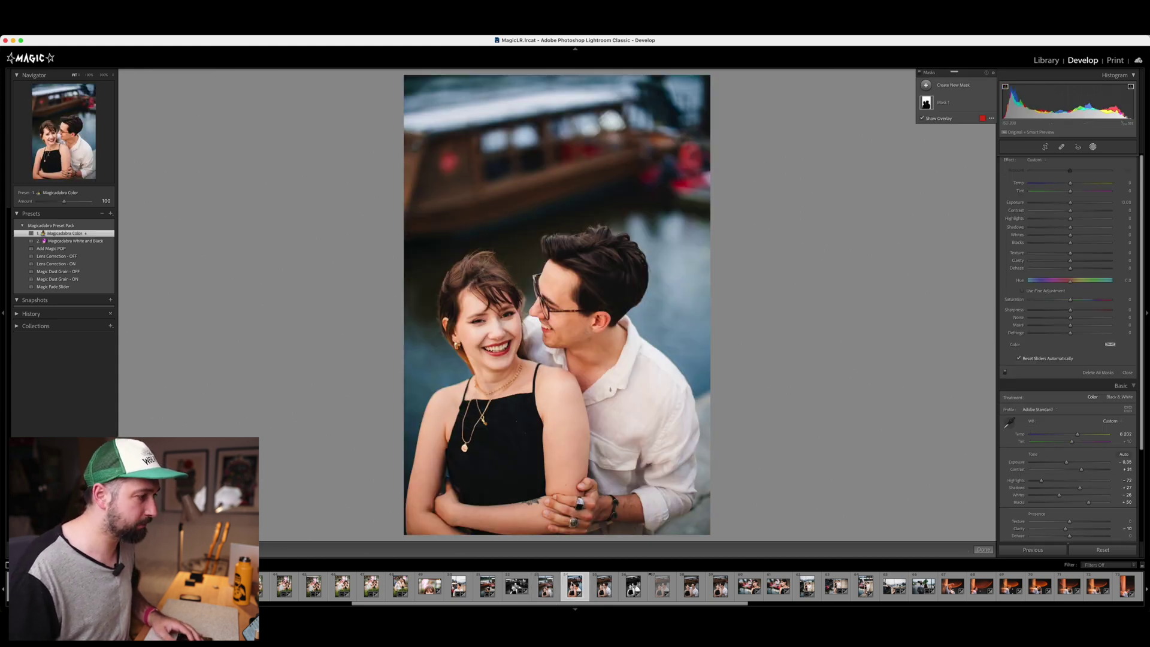
Select the four similar waterside photos along with the edited one and synchronize its settings to them, including the mask
left_click(546, 586, "super")
left_click(602, 587, "super")
left_click(691, 588, "super")
left_click(721, 587, "super")
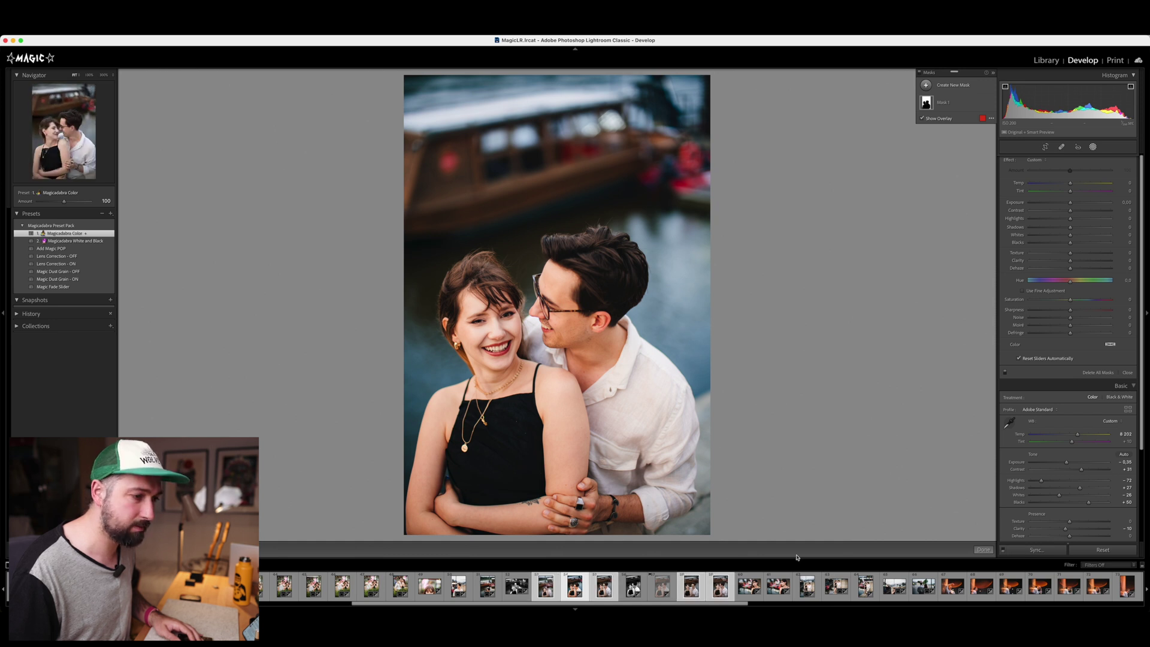
left_click(1035, 550)
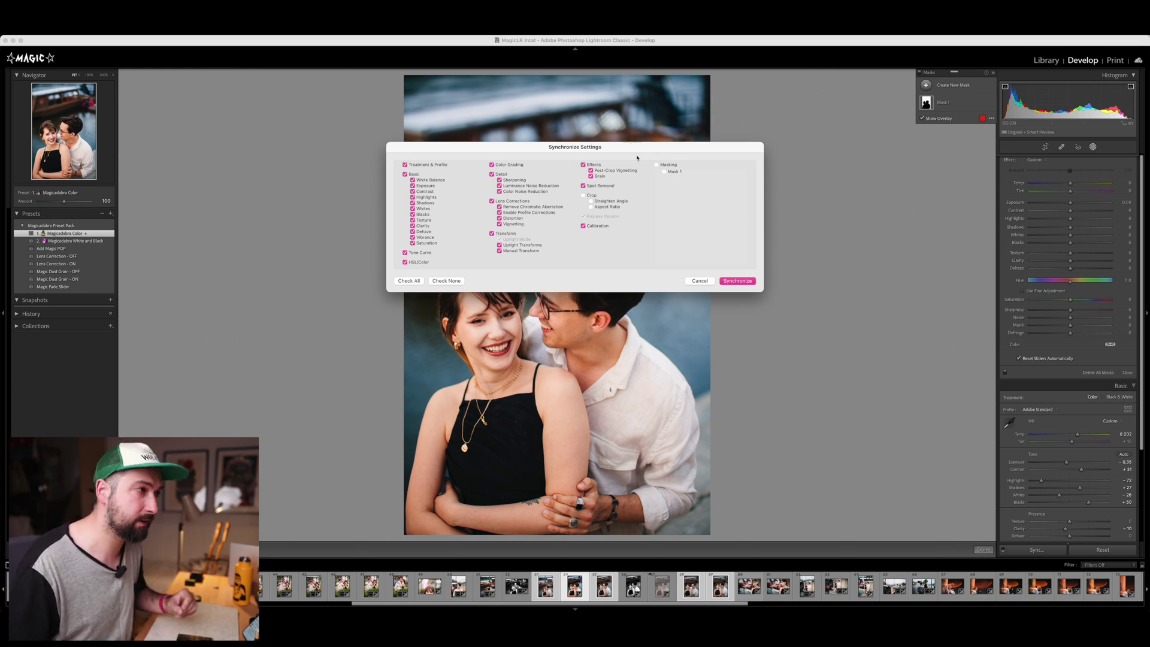
left_click(731, 280)
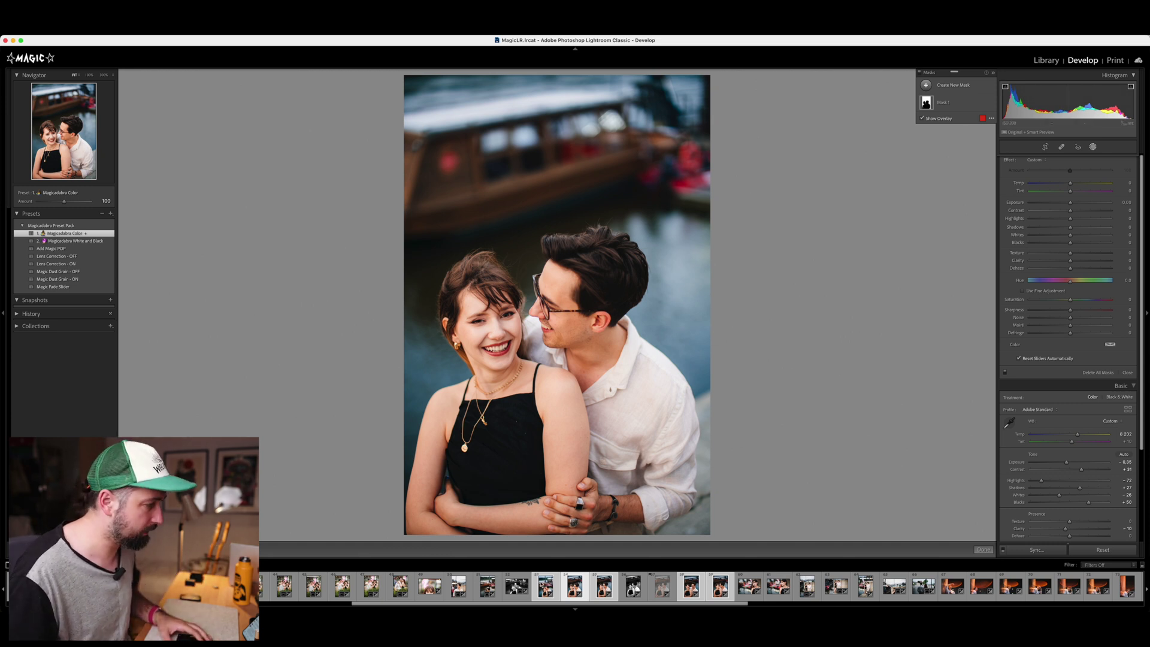
Check the synchronized waterside photos one by one to examine how the background mask fits each couple pose
key("Right")
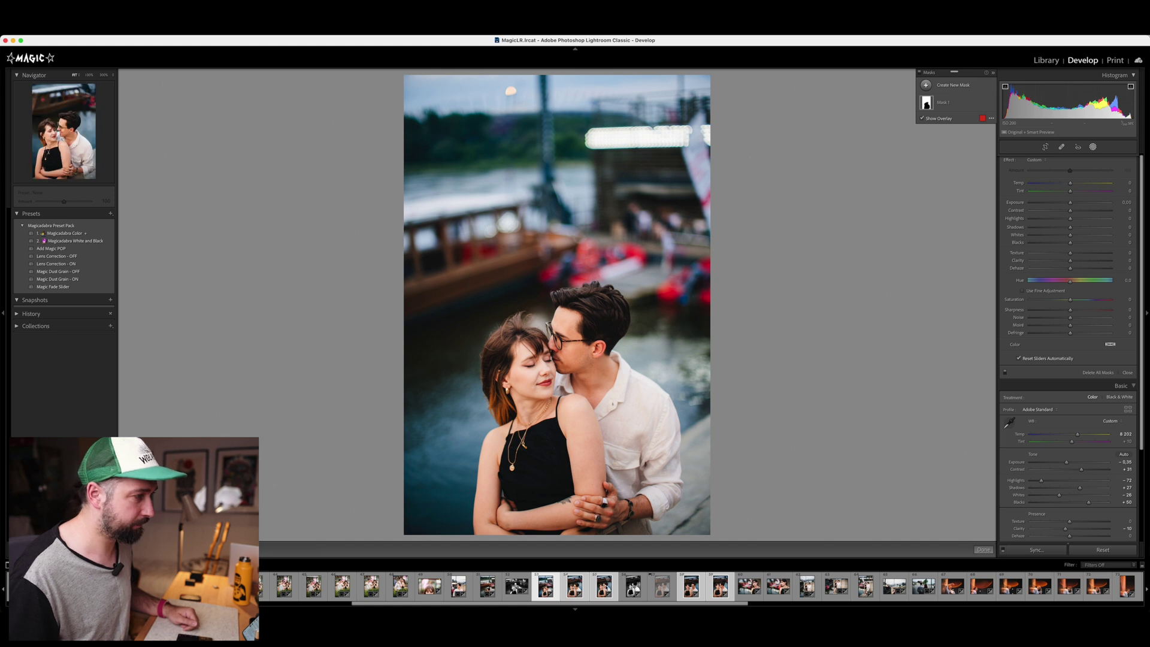
left_click(604, 586)
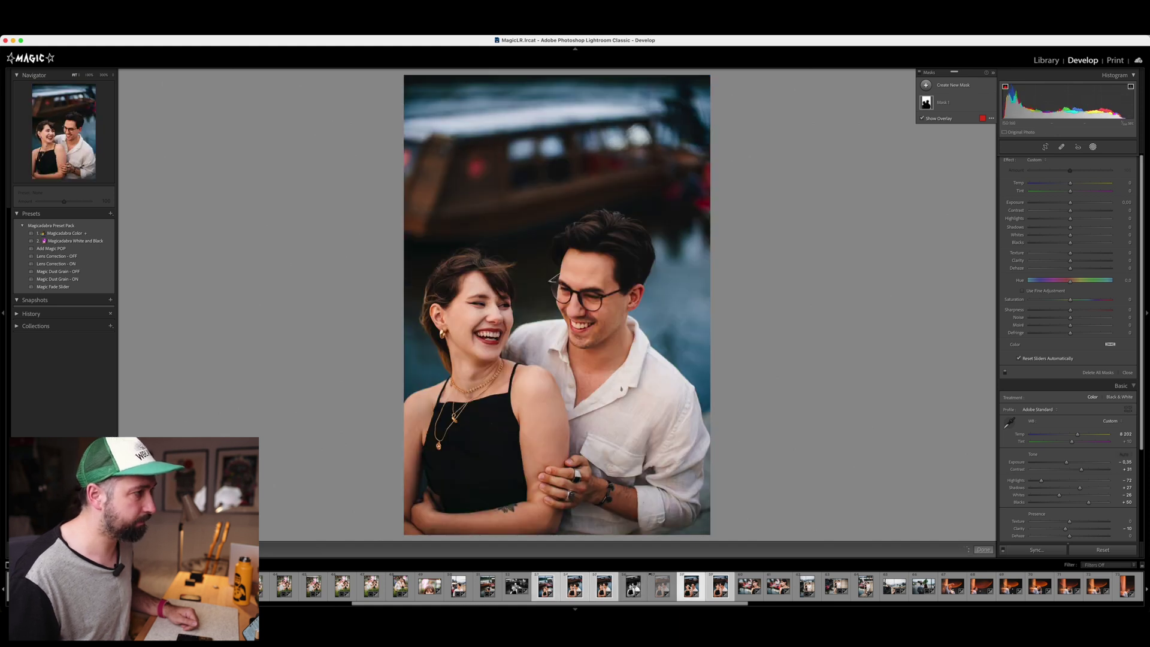
left_click(720, 586)
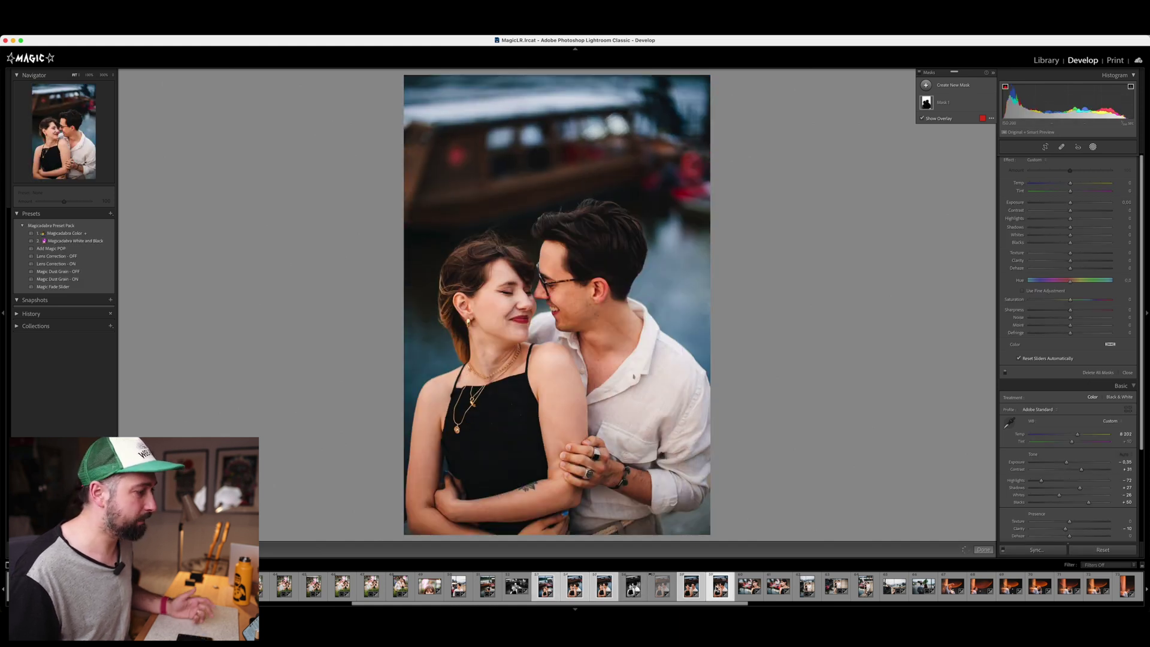
key("Right")
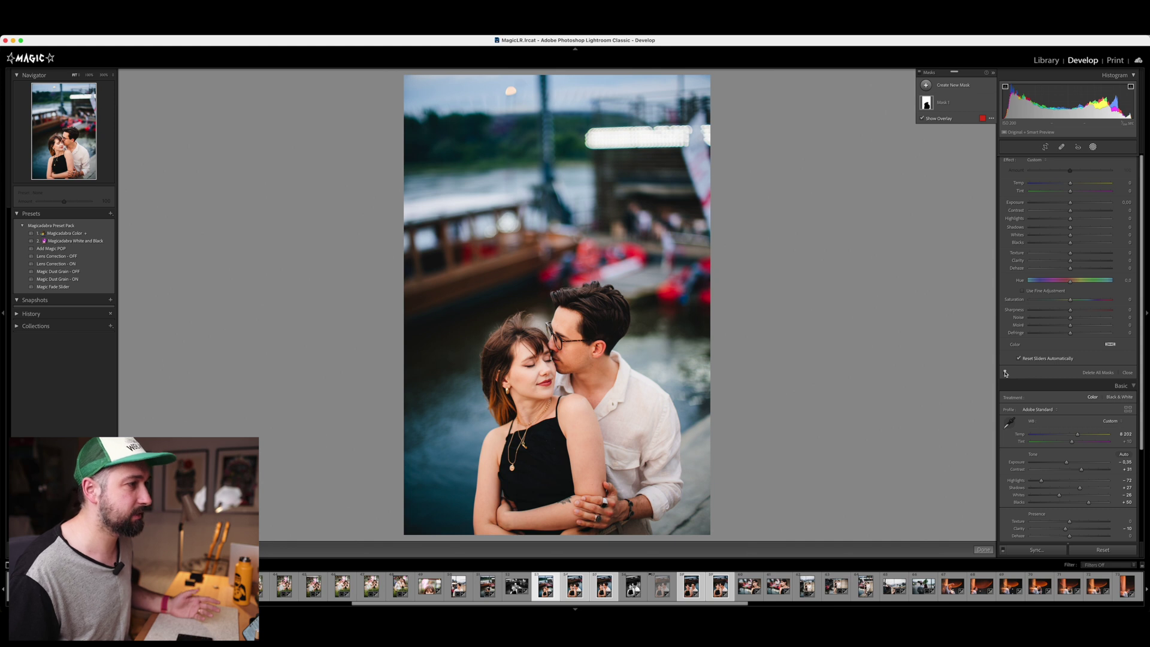
key("Right")
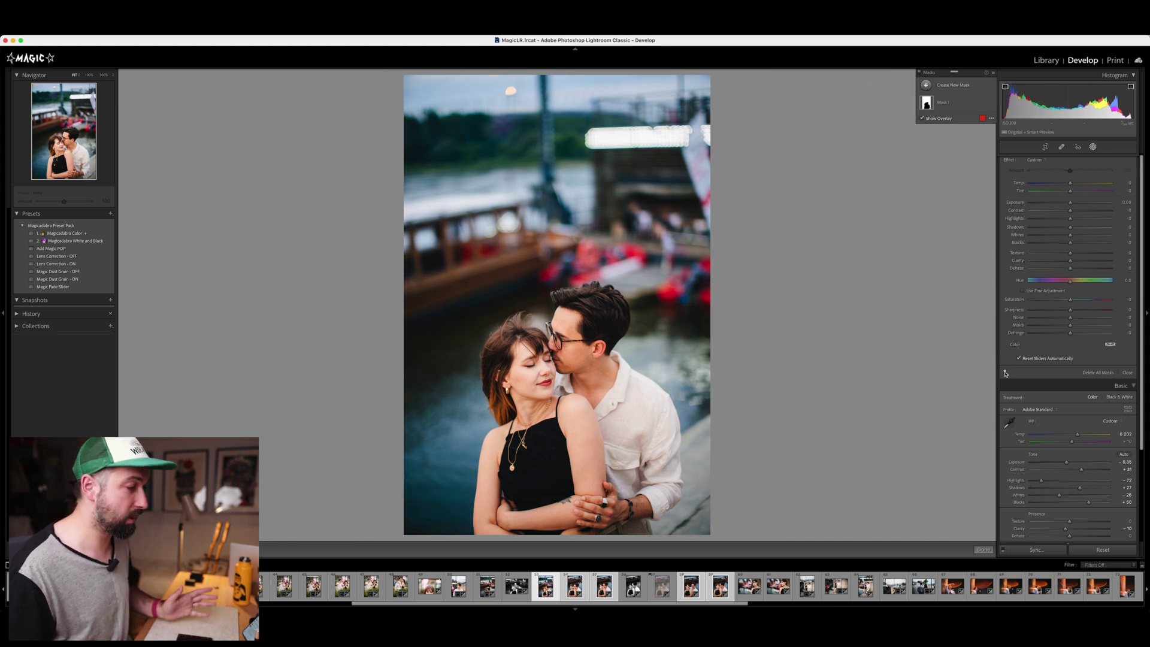
Open the street photo of the couple holding hands and apply the Magicadabra Color preset with an amount of 85
scroll(701, 587, "up", 2)
scroll(701, 587, "up", 5)
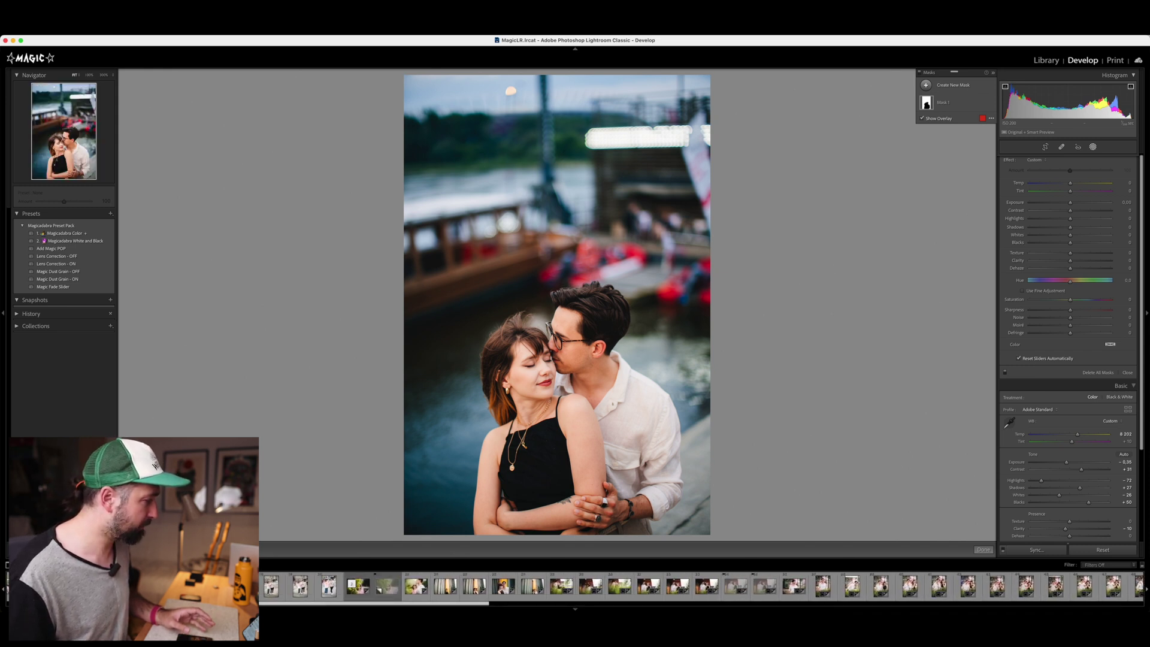
left_click(272, 587)
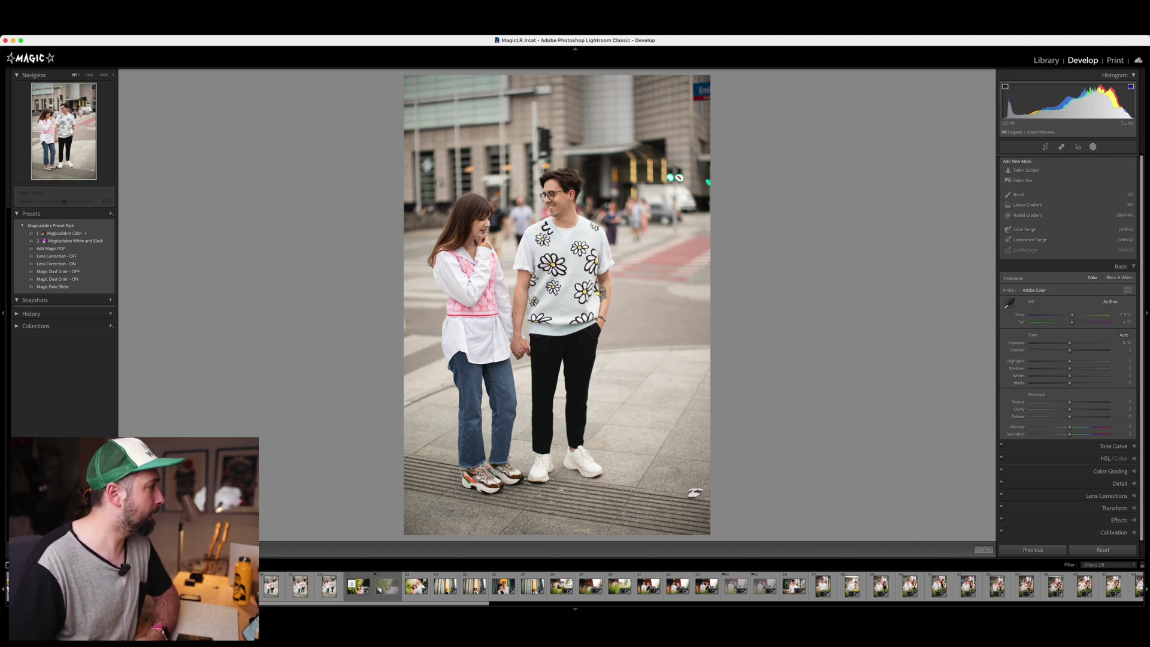
left_click(84, 234)
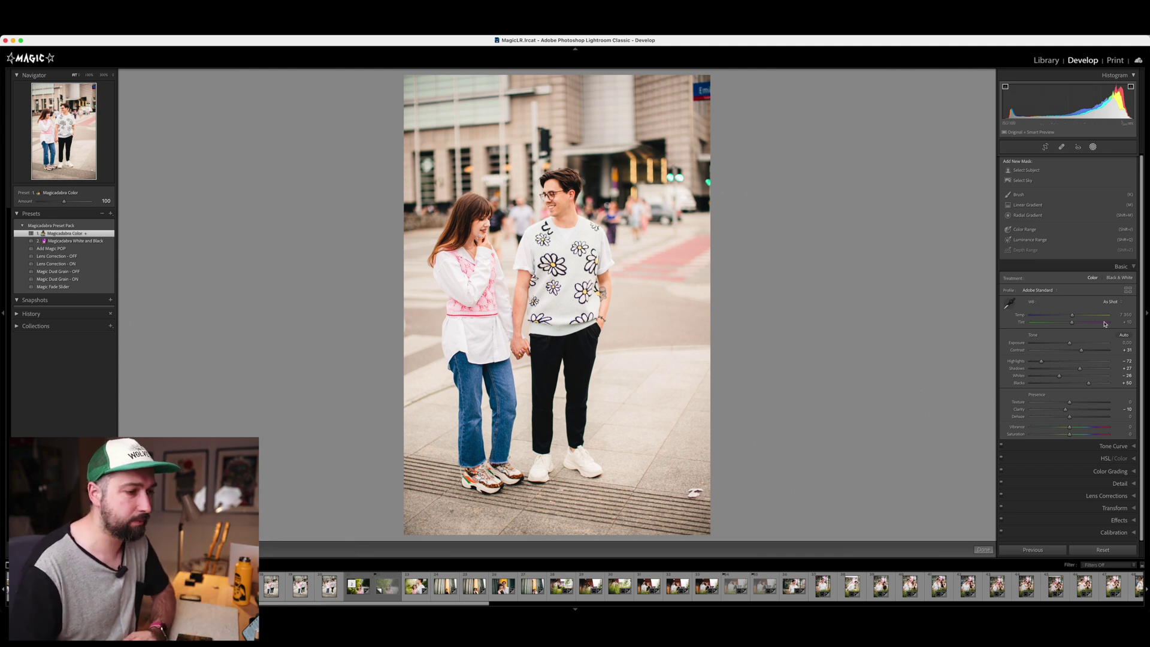
left_click(1102, 549)
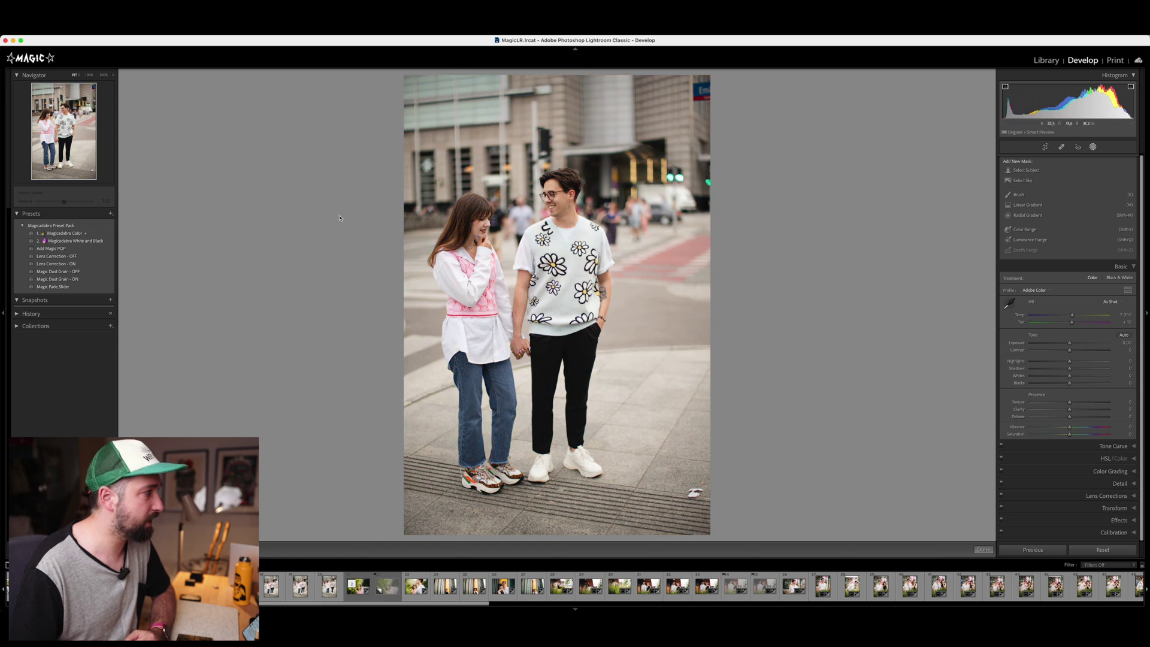
left_click(57, 233)
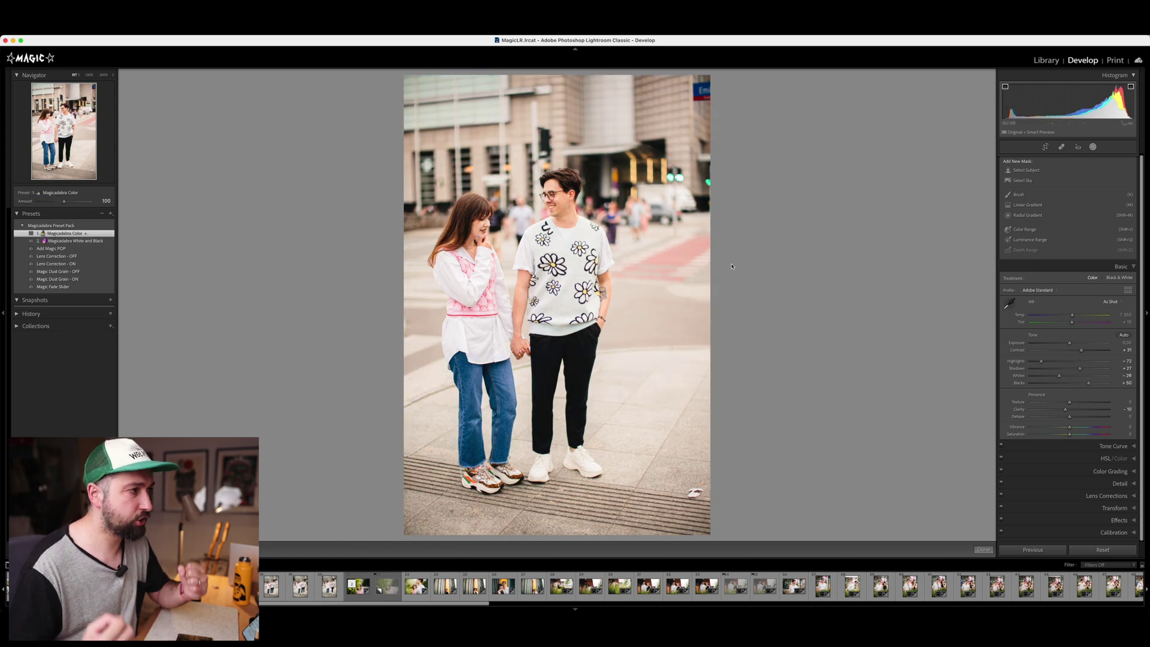
mouse_move(60, 204)
left_mouse_down()
mouse_move(38, 204)
mouse_move(59, 206)
left_mouse_up()
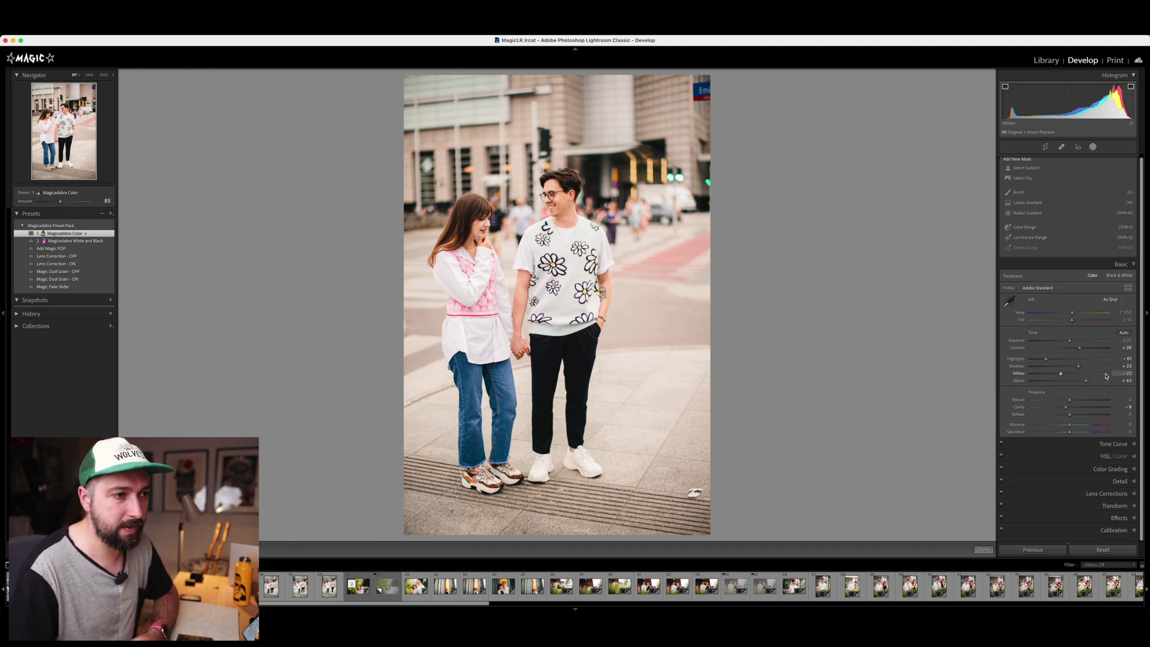
Lower the street photo's exposure to about -0.15 and straighten its crop by an angle of about 1.12
left_click_drag(1070, 345, 1068, 345)
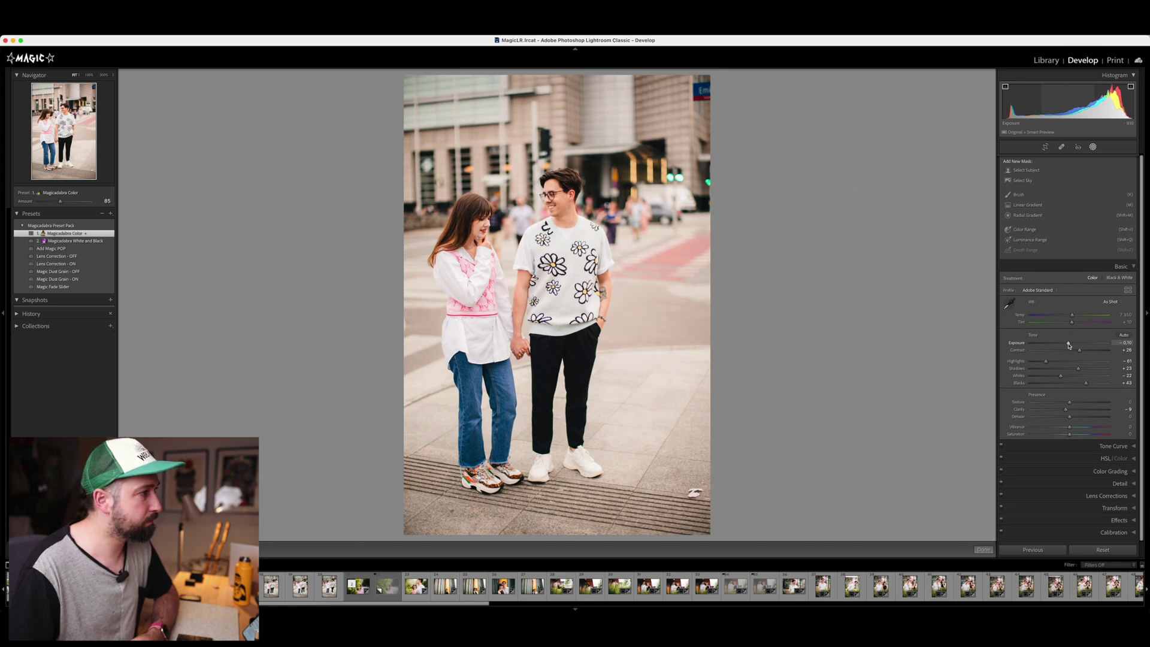
left_click(1046, 147)
left_click_drag(804, 174, 797, 240)
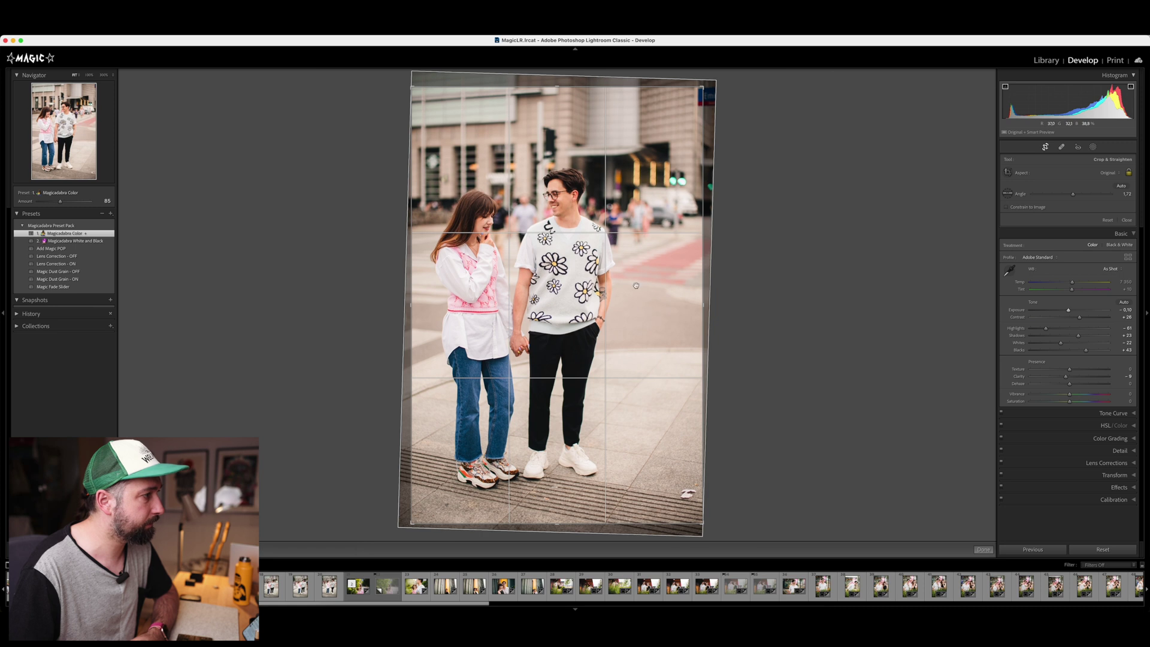
key("Return")
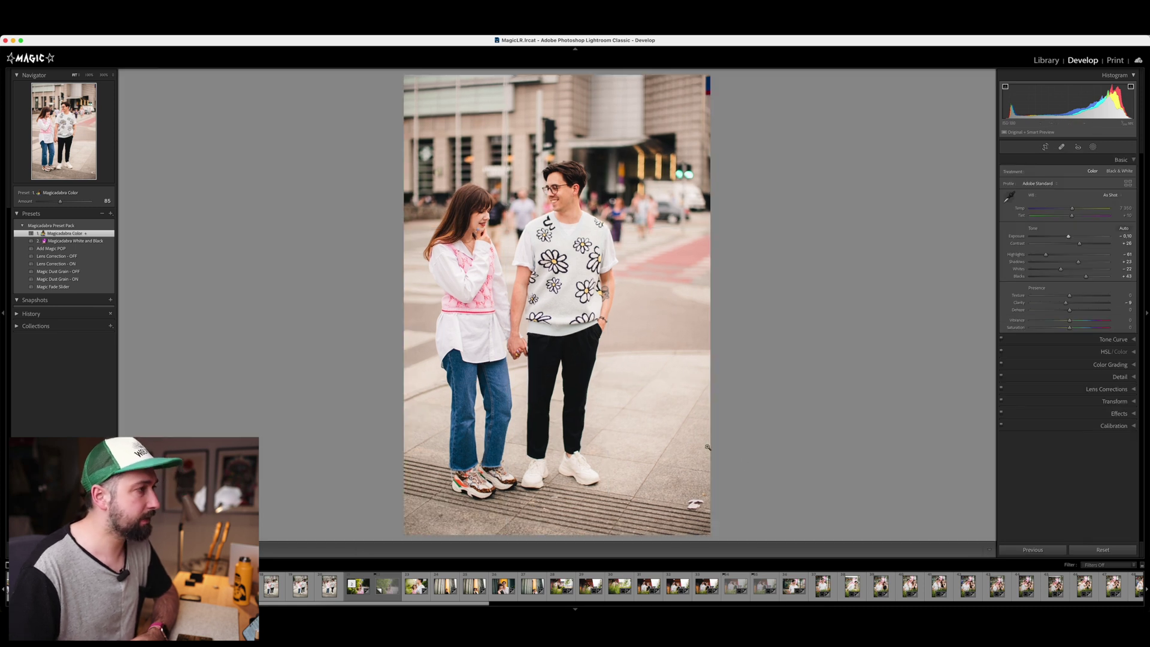
left_click_drag(1070, 236, 1068, 238)
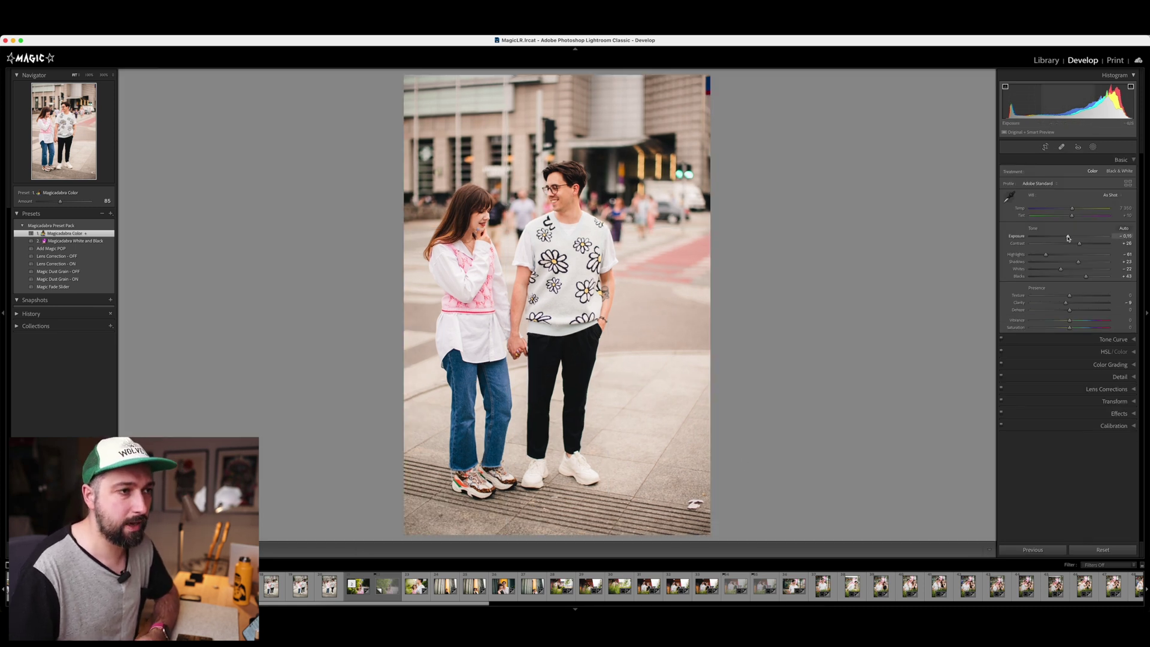
Create an inverted Select Subject mask and cool the background with a Temp of about -29 and a Tint of about -10
left_click(1093, 147)
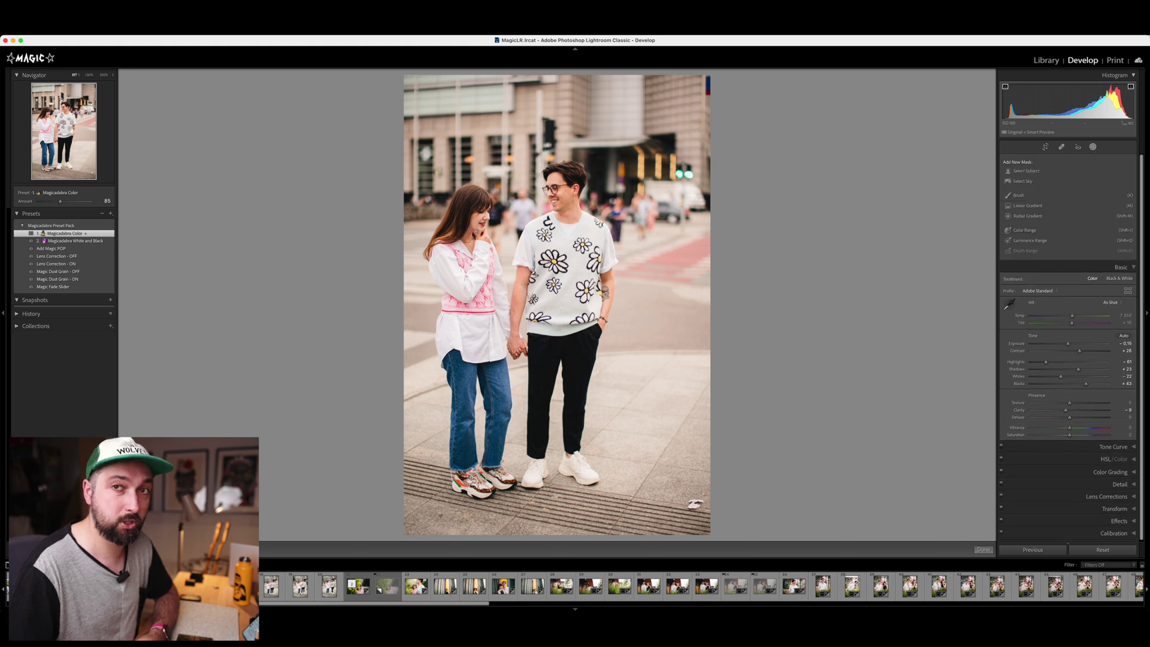
left_click(1036, 171)
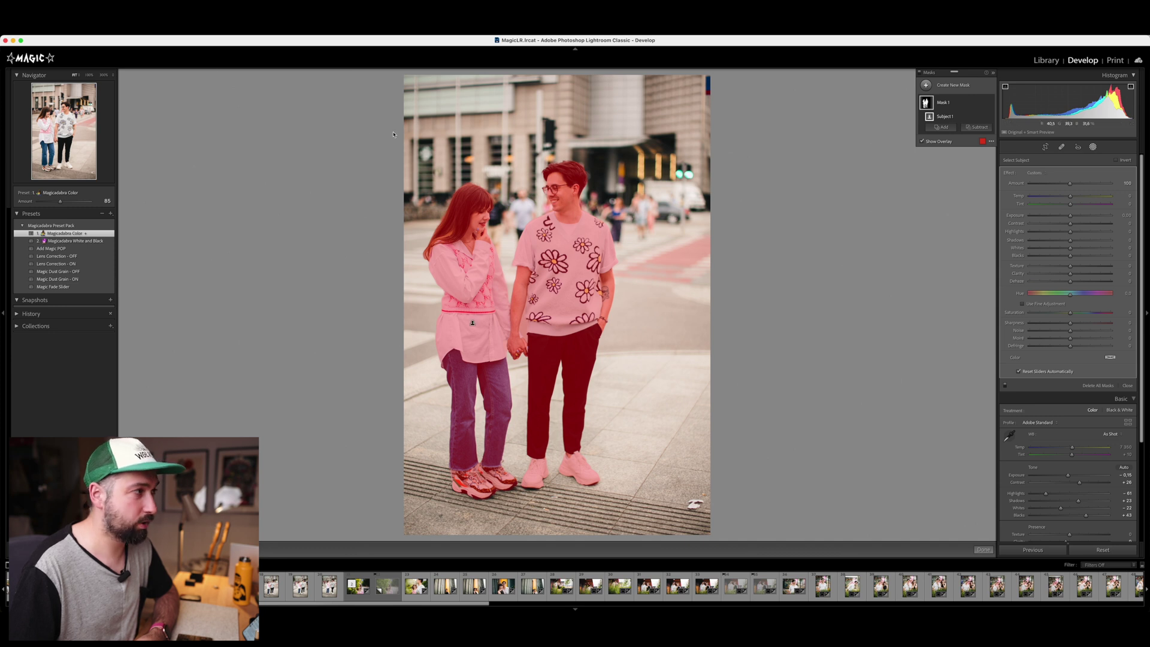
left_click(1118, 159)
left_click_drag(1062, 200, 1056, 198)
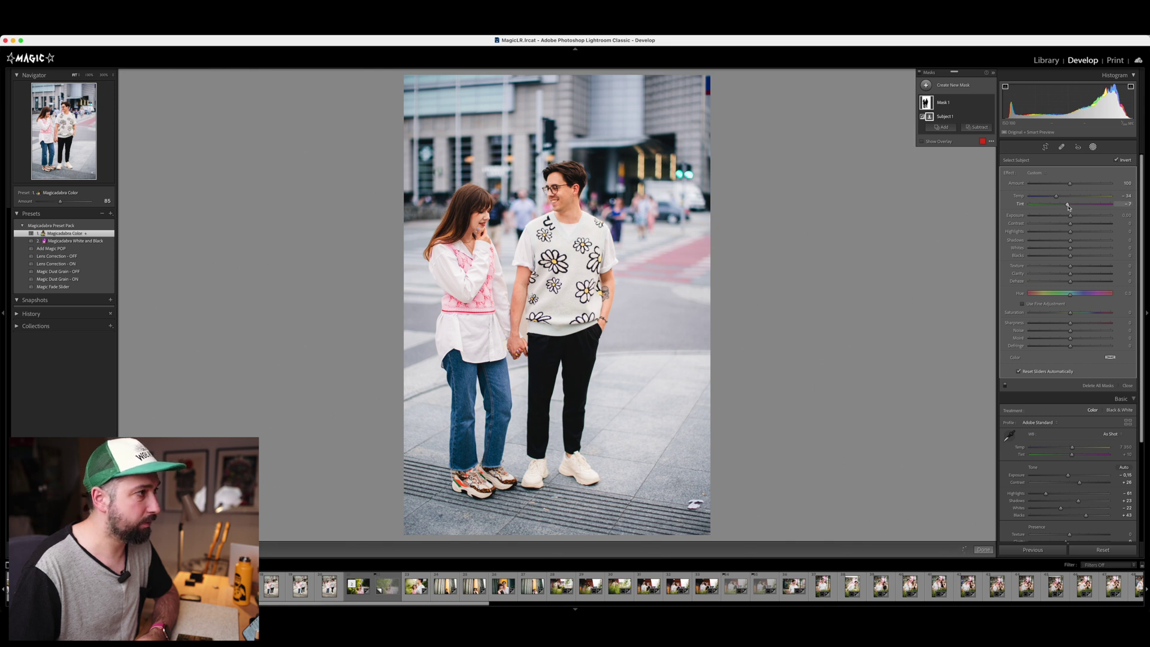
left_click_drag(1057, 196, 1055, 201)
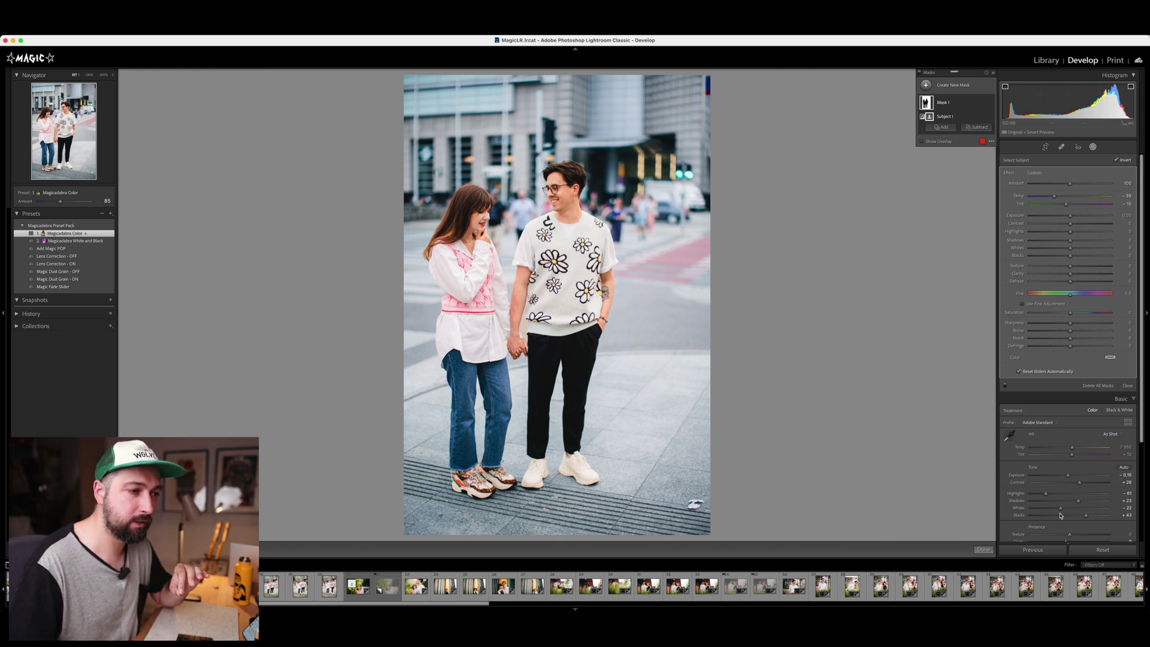
Warm the whole street photo to a Basic Temp of about 7567 and set the background mask's Temp to about -25
scroll(1062, 449, "down", 3)
scroll(1062, 449, "down", 1)
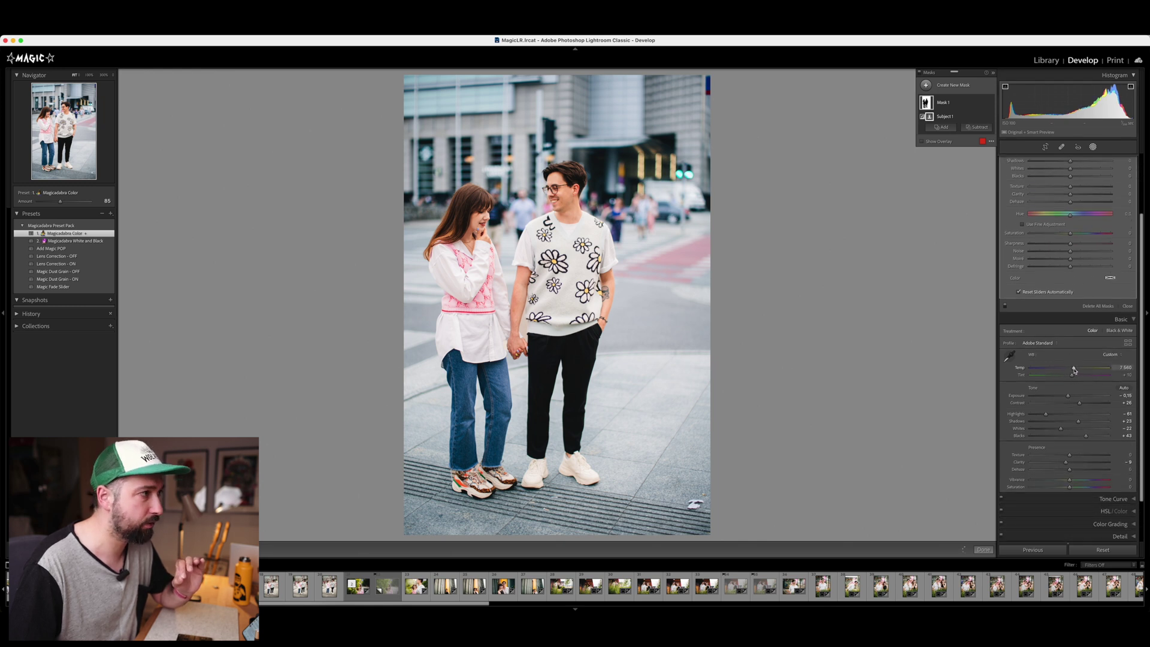
left_click_drag(1075, 370, 1077, 370)
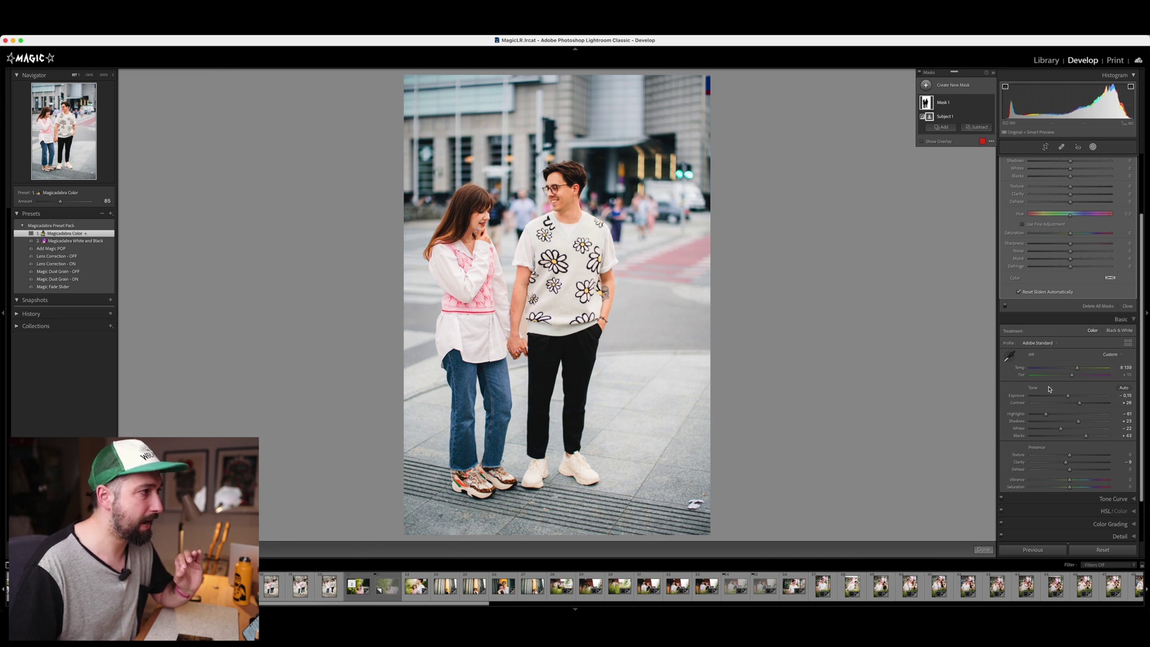
scroll(1043, 372, "up", 3)
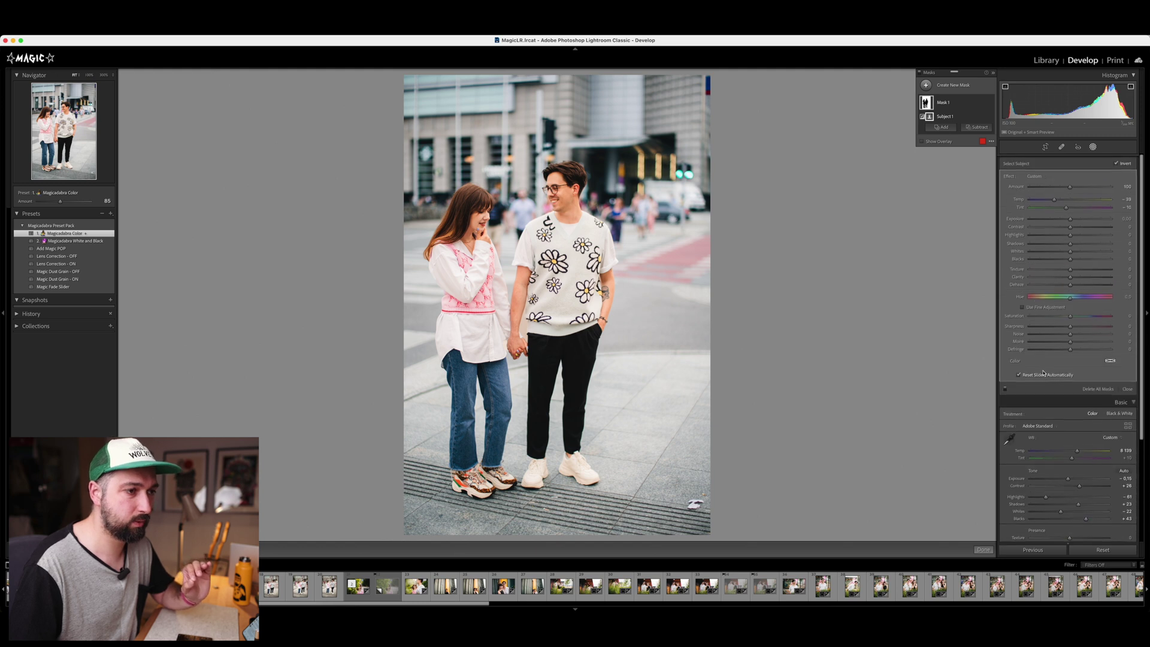
left_click(1006, 386)
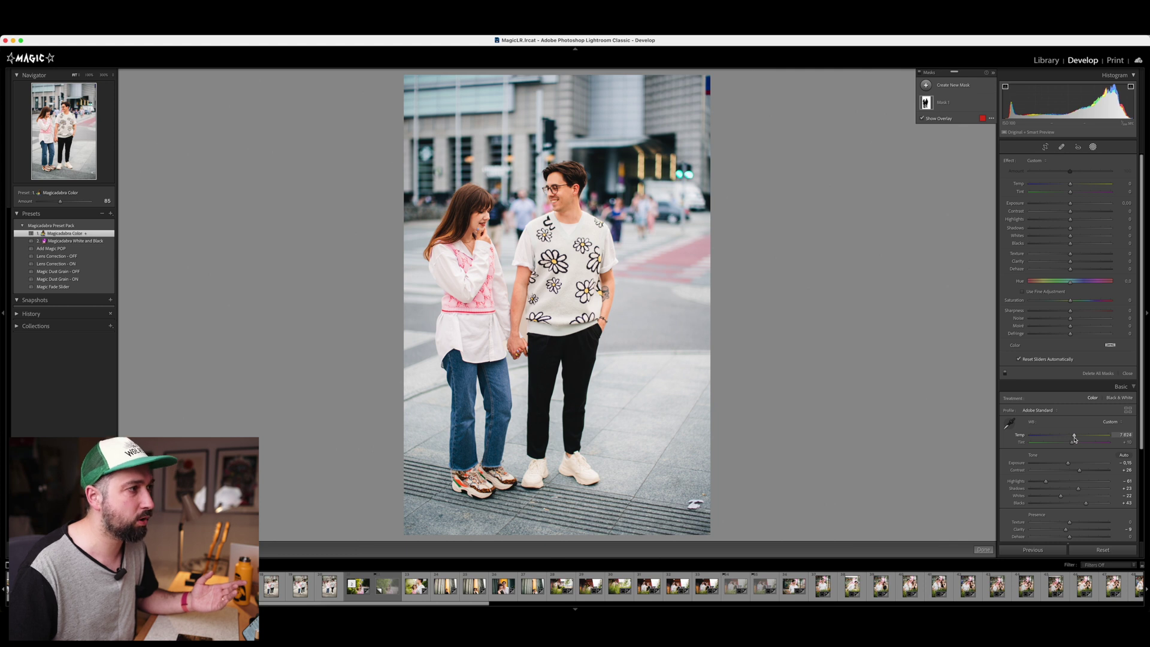
left_click_drag(1074, 440, 1073, 439)
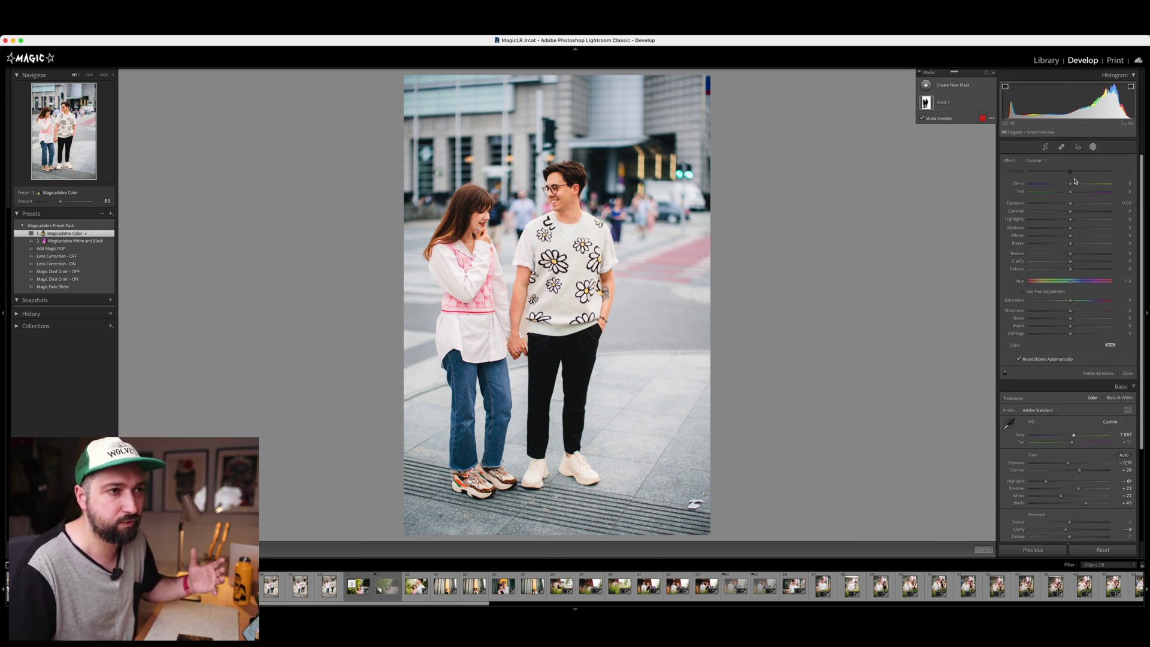
left_click(959, 107)
left_click_drag(1070, 198, 1058, 197)
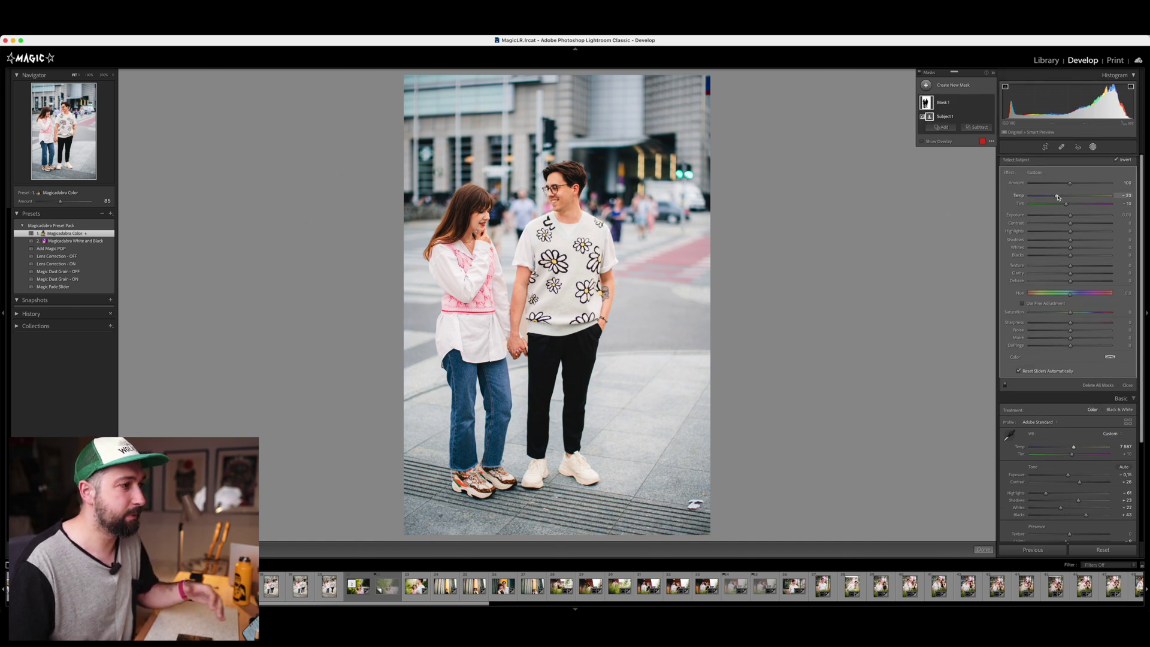
Compare the street photo with the masking adjustments switched off and on
left_click(1005, 386)
left_click(1005, 389)
left_click(1007, 374)
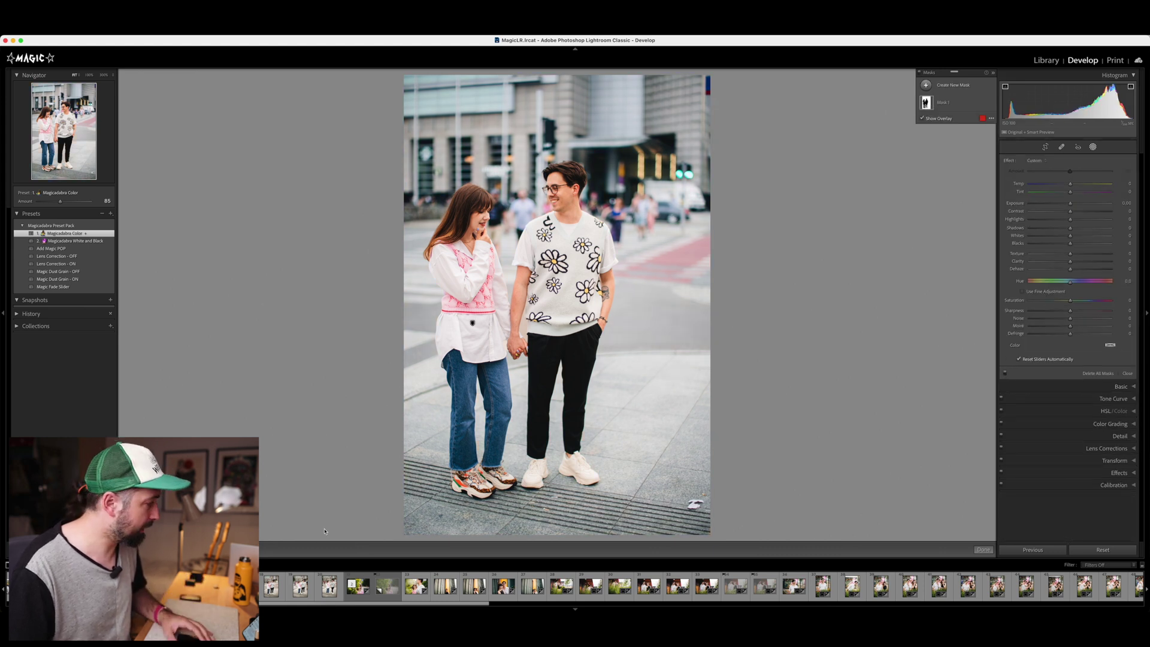
Synchronize the edited street photo's settings, including its background mask, to the three similar street shots
left_click(271, 586)
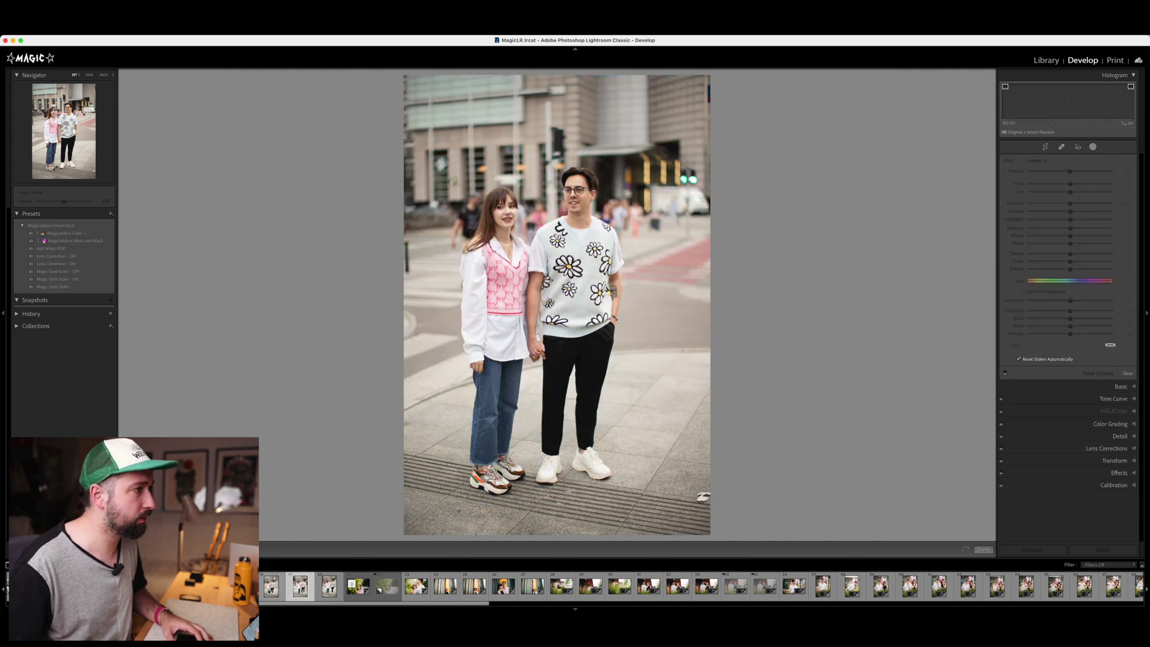
scroll(271, 586, "up", 3)
key("Right")
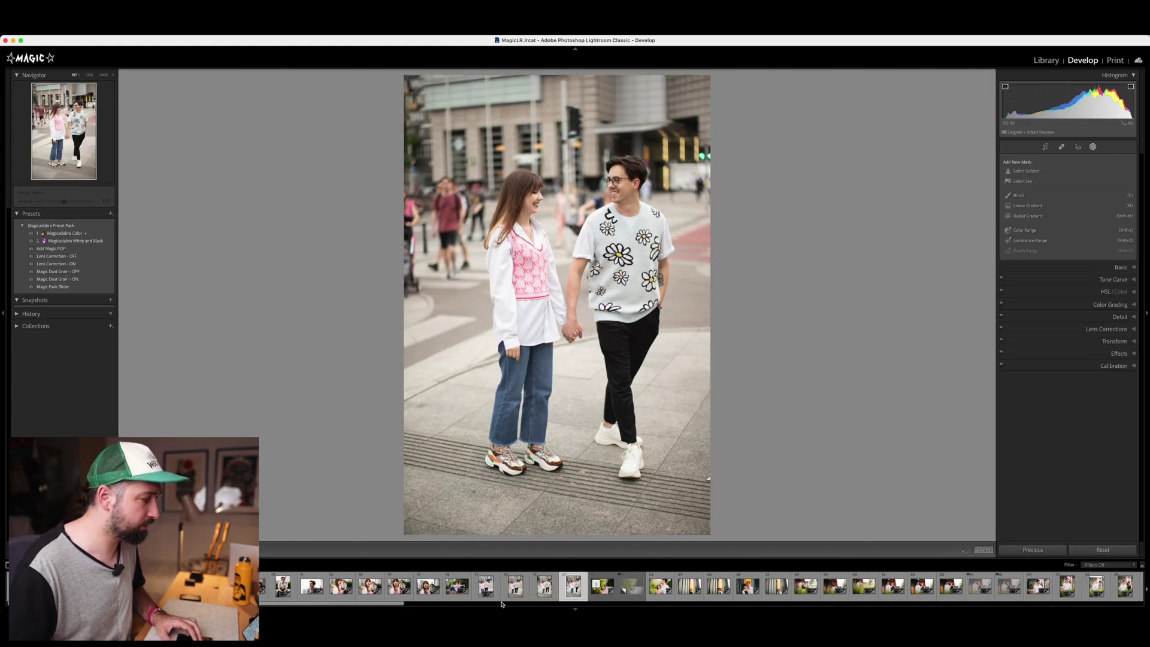
left_click(485, 586)
left_click(573, 586, "shift")
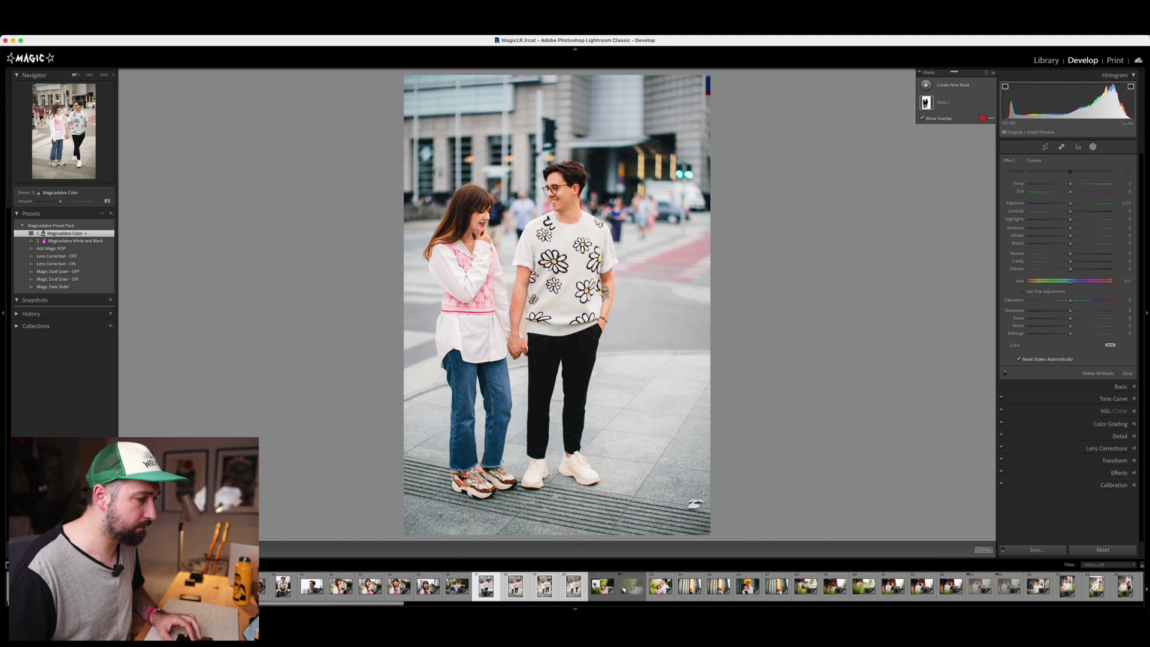
key("super+shift+s")
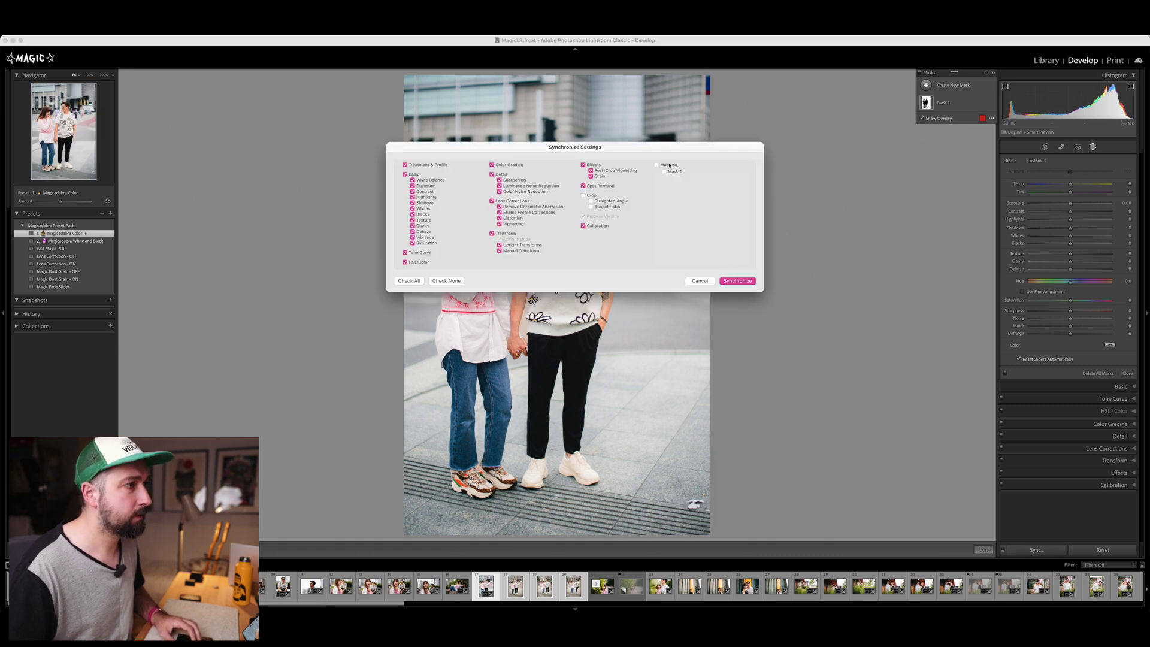
left_click(746, 281)
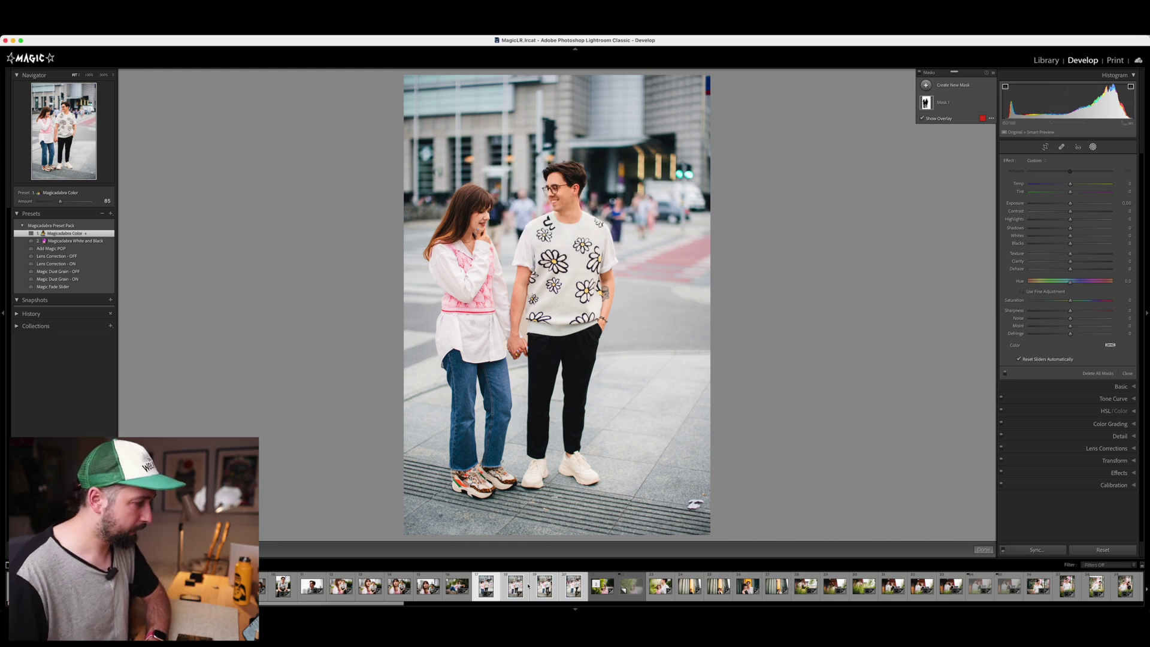
Lower the walking shot's exposure to about -0.20 and crop it tighter around the couple at an angle of about 2.01
key("Right")
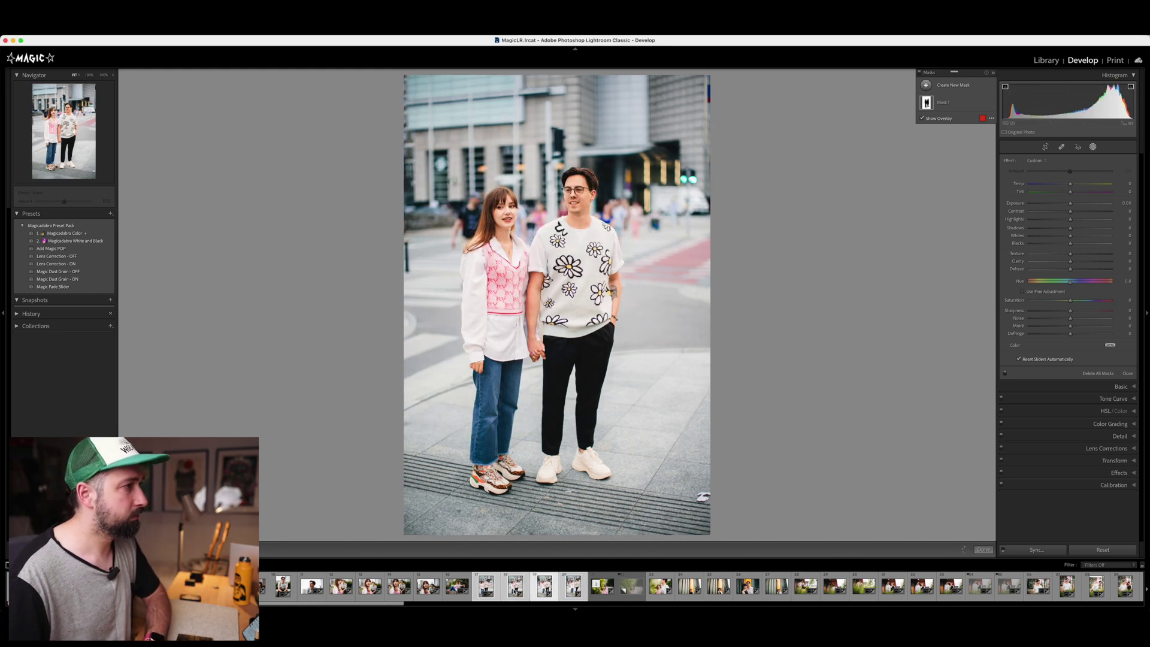
key("Right")
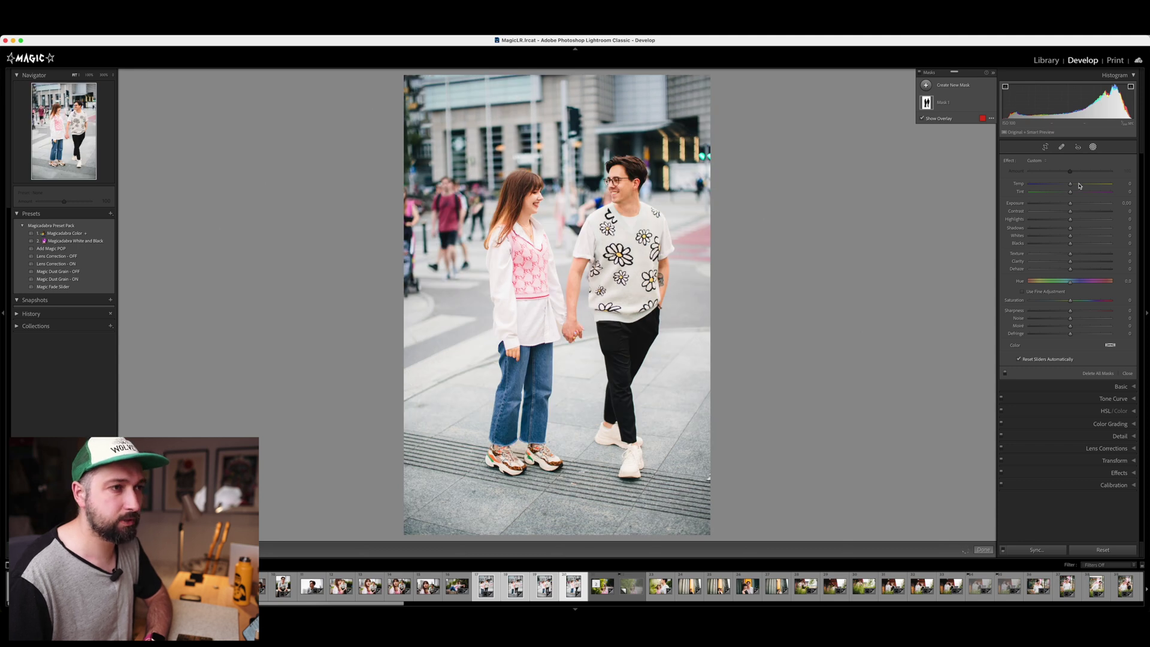
left_click(1134, 387)
scroll(1078, 431, "down", 1)
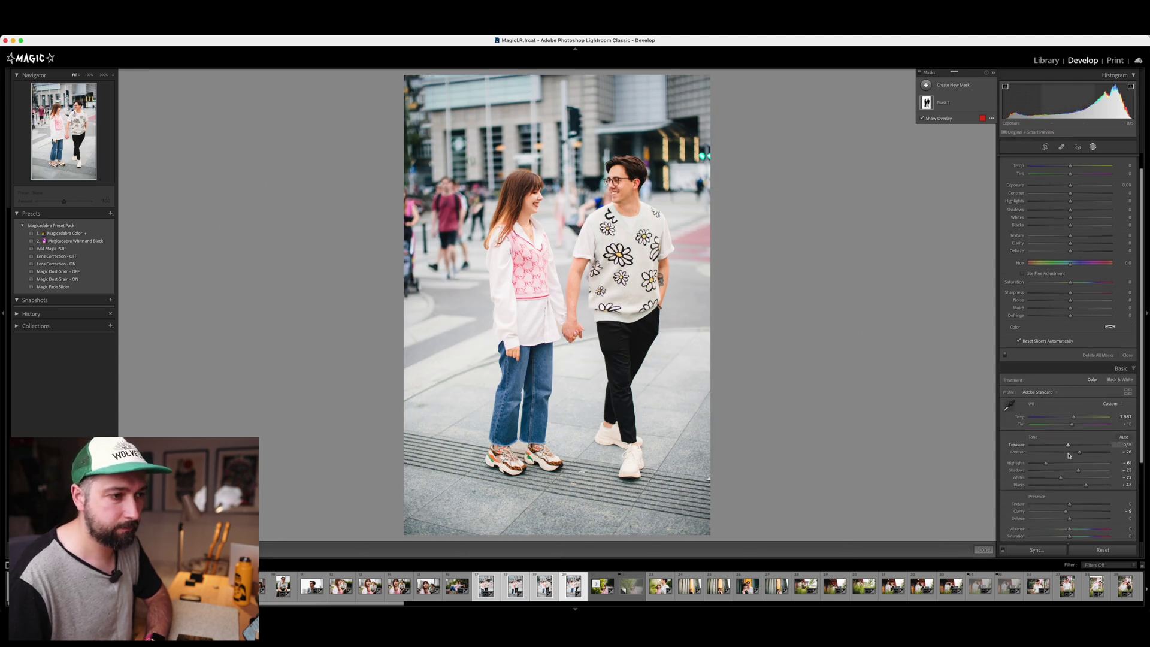
left_click(1045, 147)
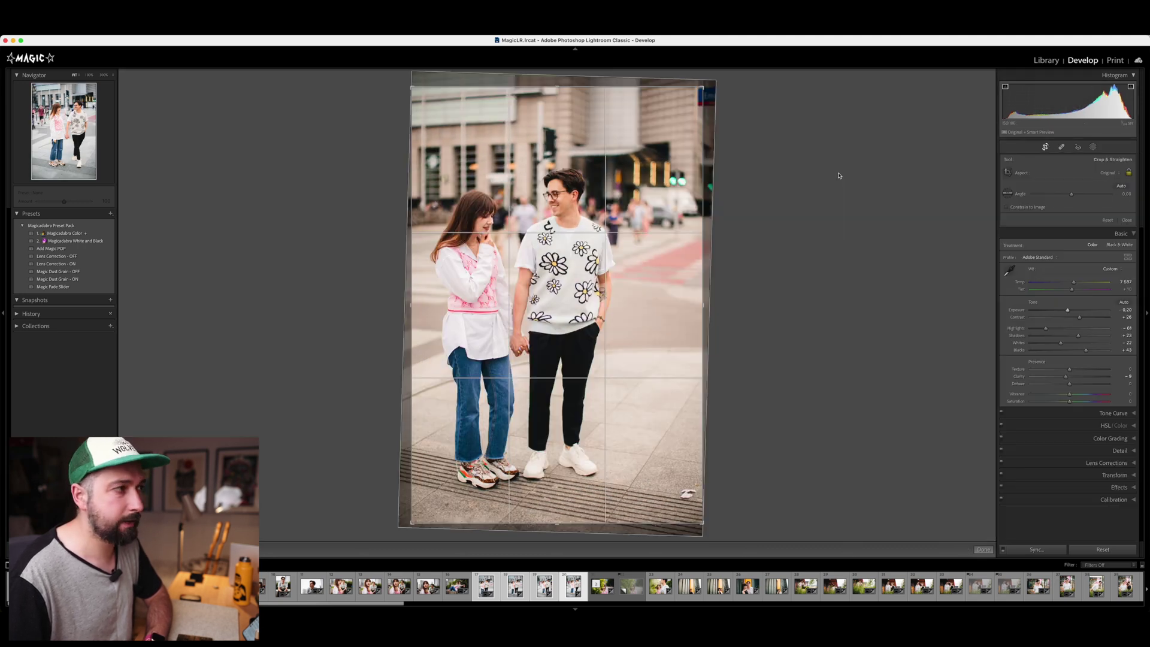
left_click_drag(413, 537, 423, 520)
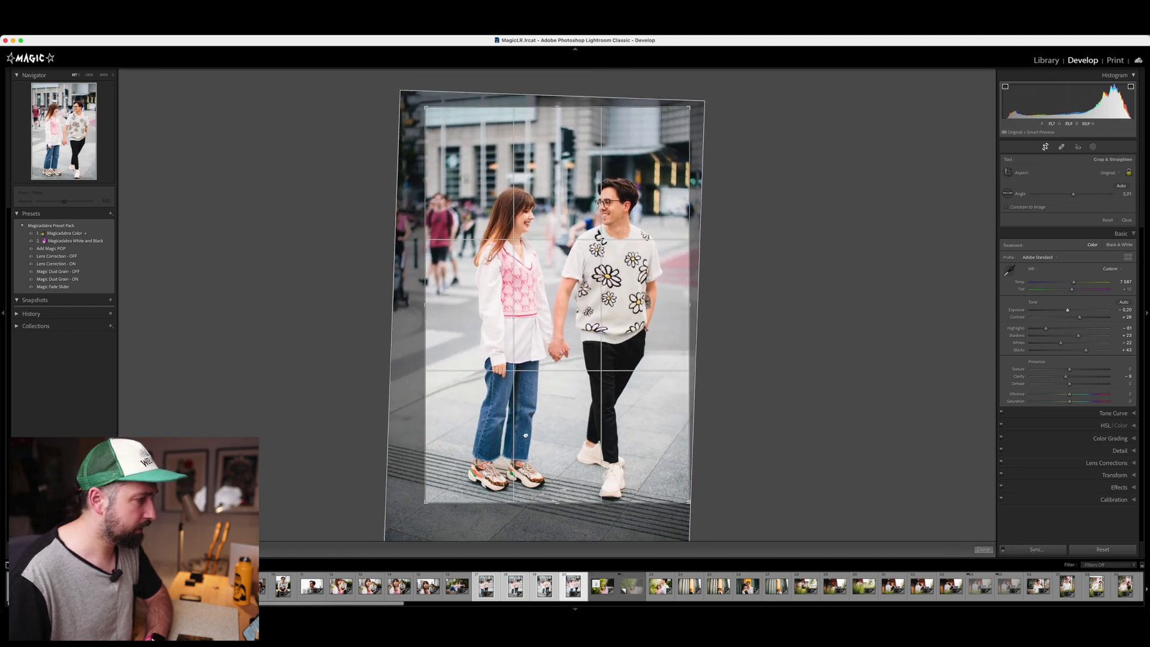
key("Return")
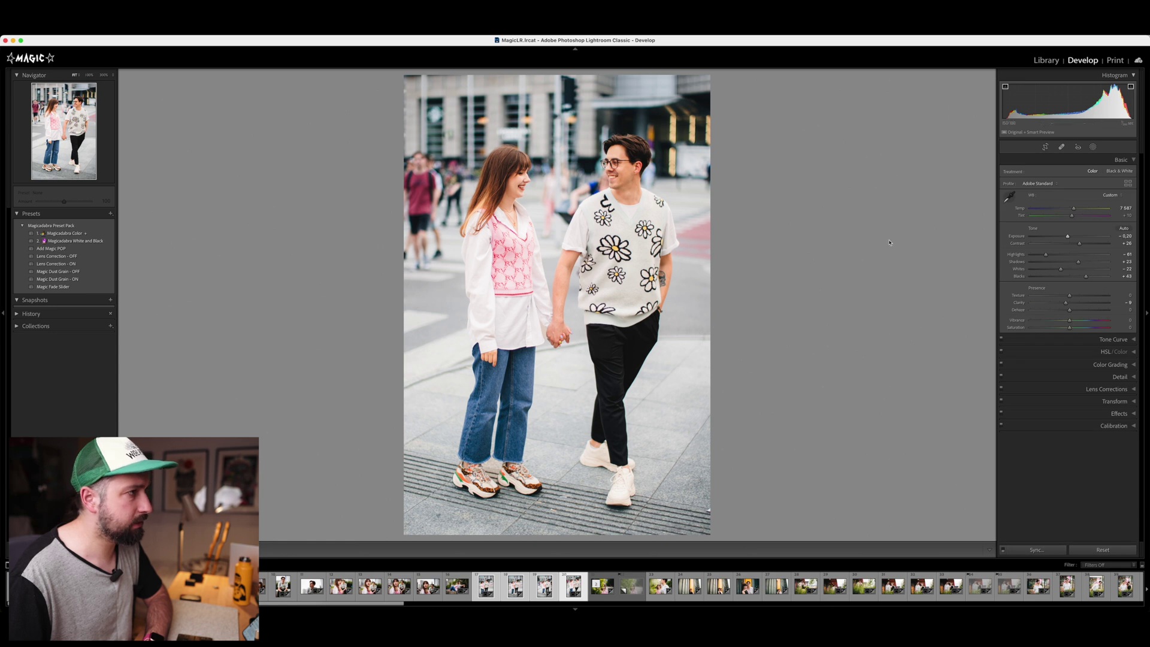
Crop the shot of the couple looking aside more tightly at an angle of about 2.12 and fine-tune its exposure
key("Left")
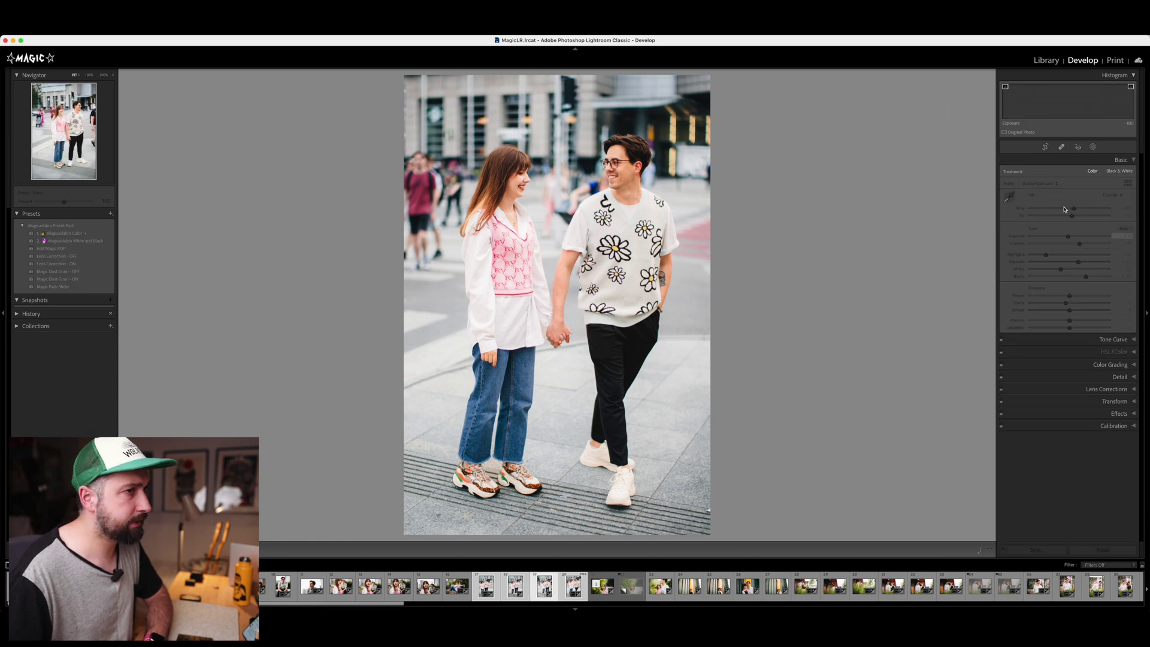
key("r")
left_click_drag(392, 520, 426, 504)
left_click_drag(521, 383, 520, 357)
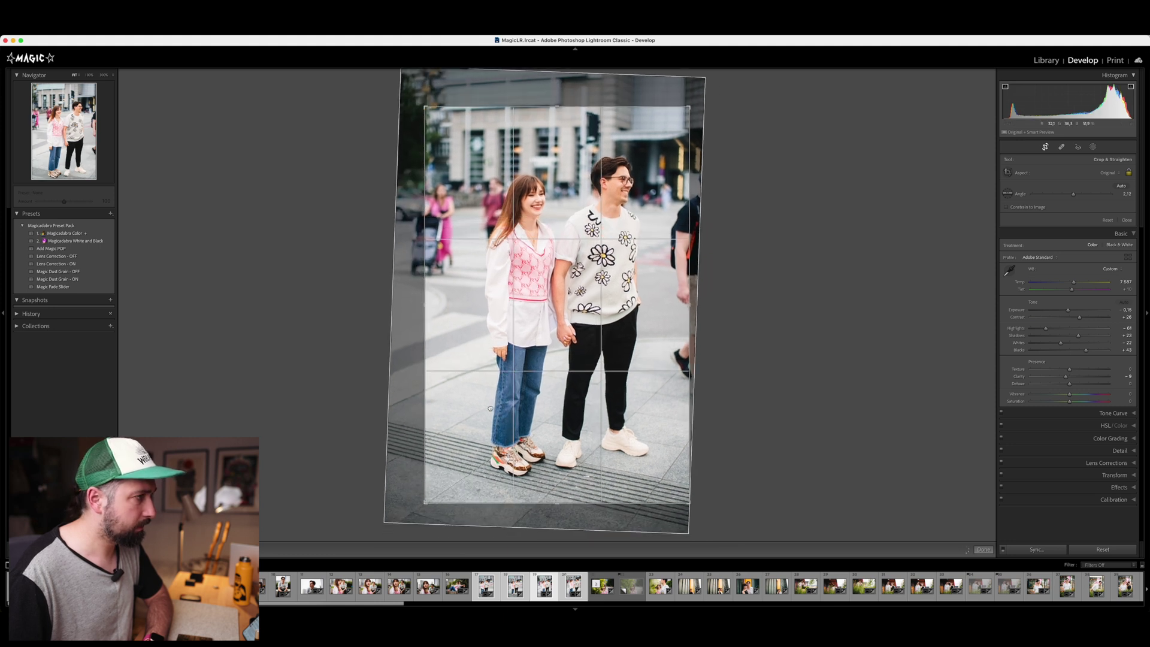
left_click_drag(853, 351, 853, 351)
key("Return")
left_click_drag(1070, 236, 1069, 237)
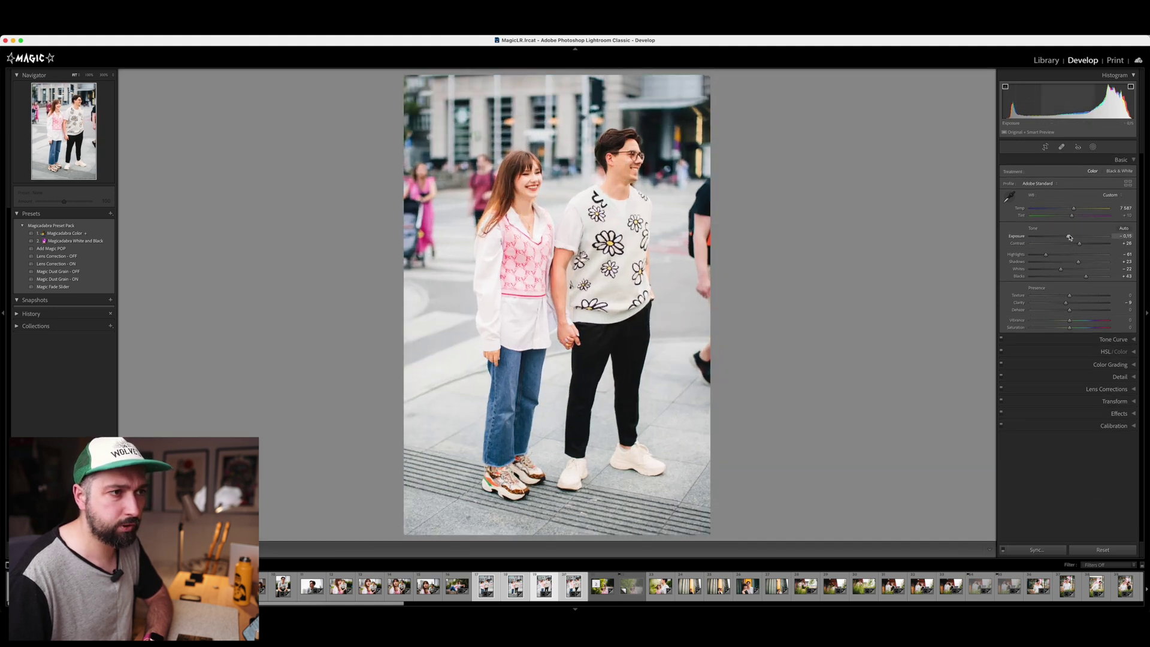
Set the exposure of the shot with the couple facing the camera to about -0.25 and straighten it by about 0.54
key("Right")
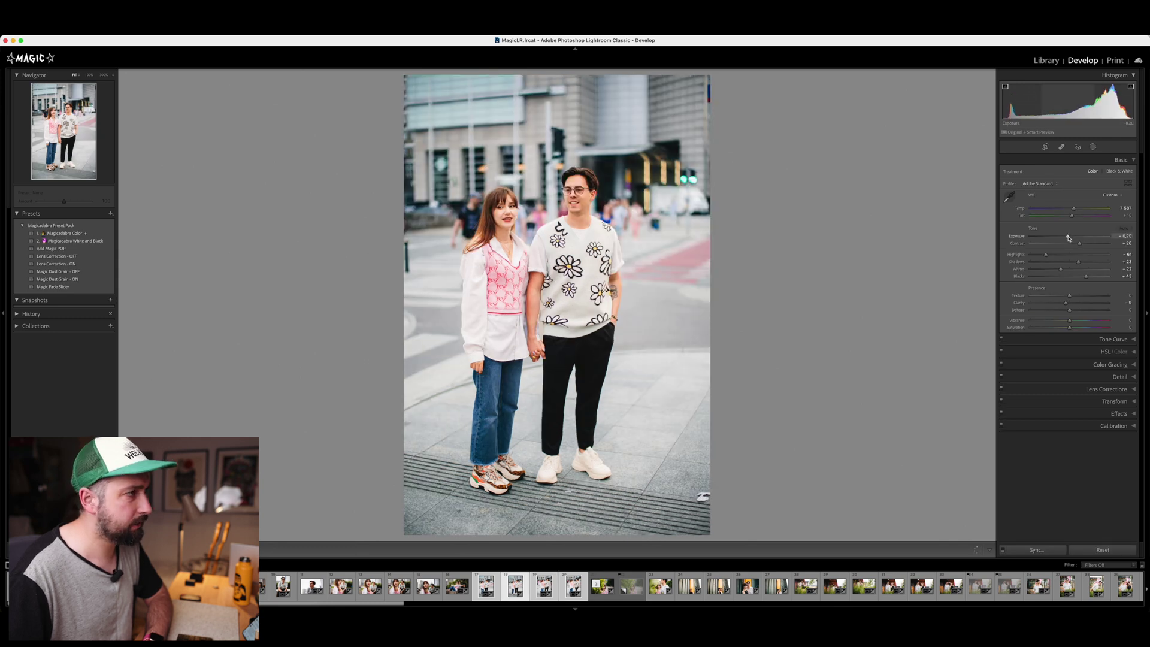
left_click_drag(1069, 238, 1067, 237)
left_click(1046, 147)
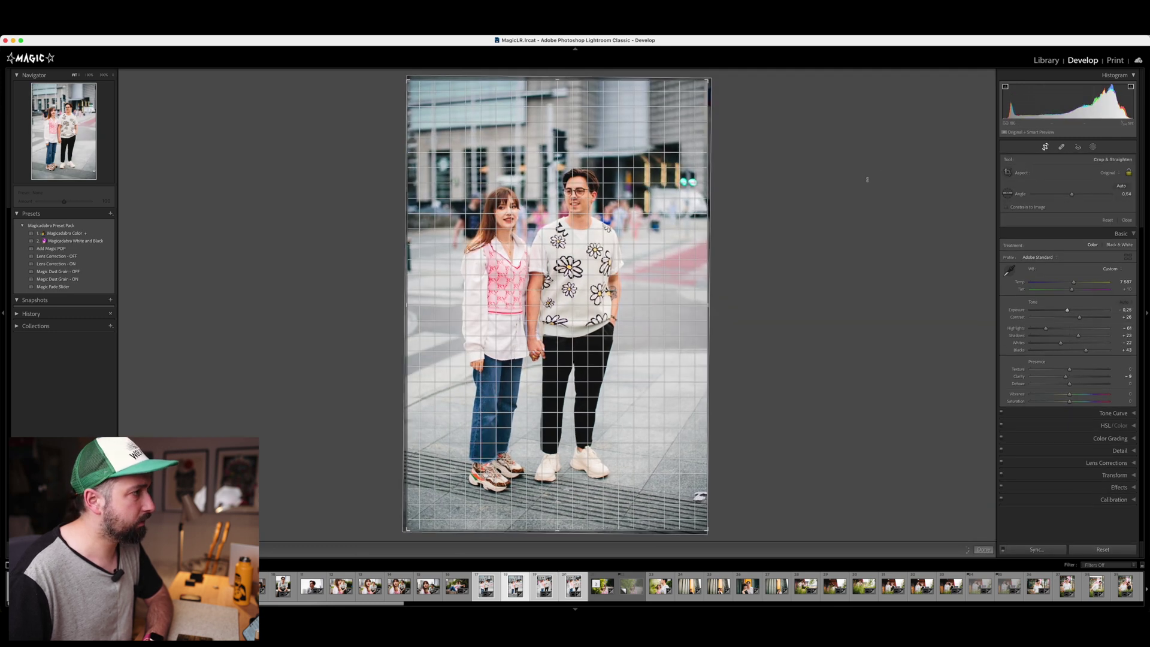
key("Return")
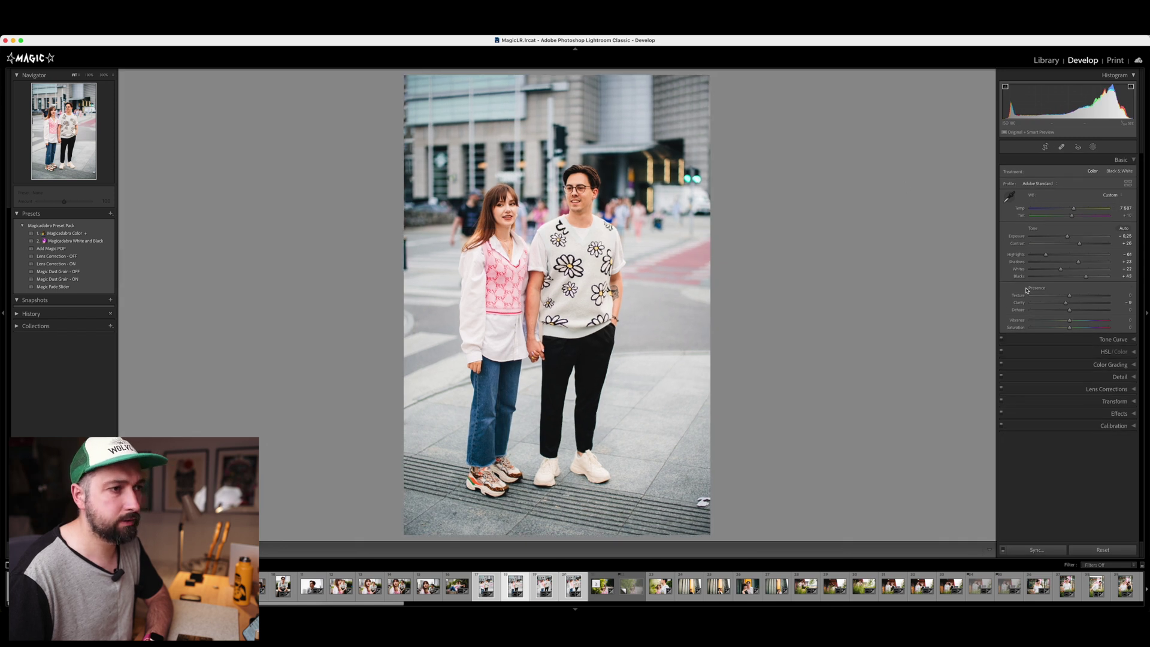
Open the masking adjustments of the straightened street shot
left_click(1093, 147)
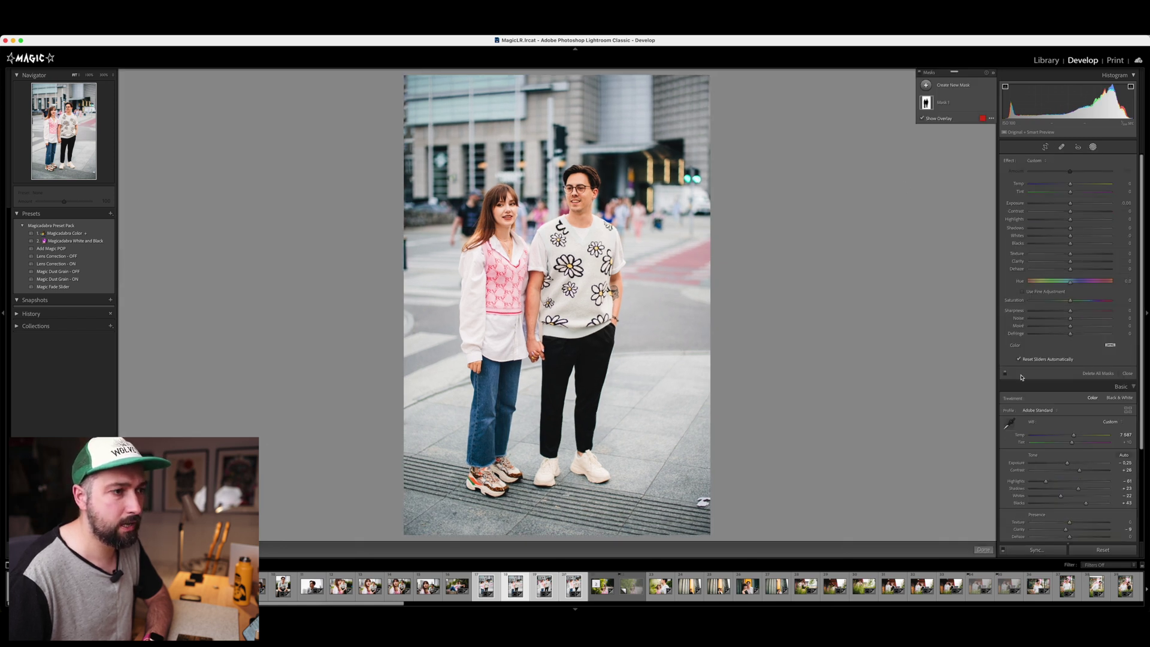